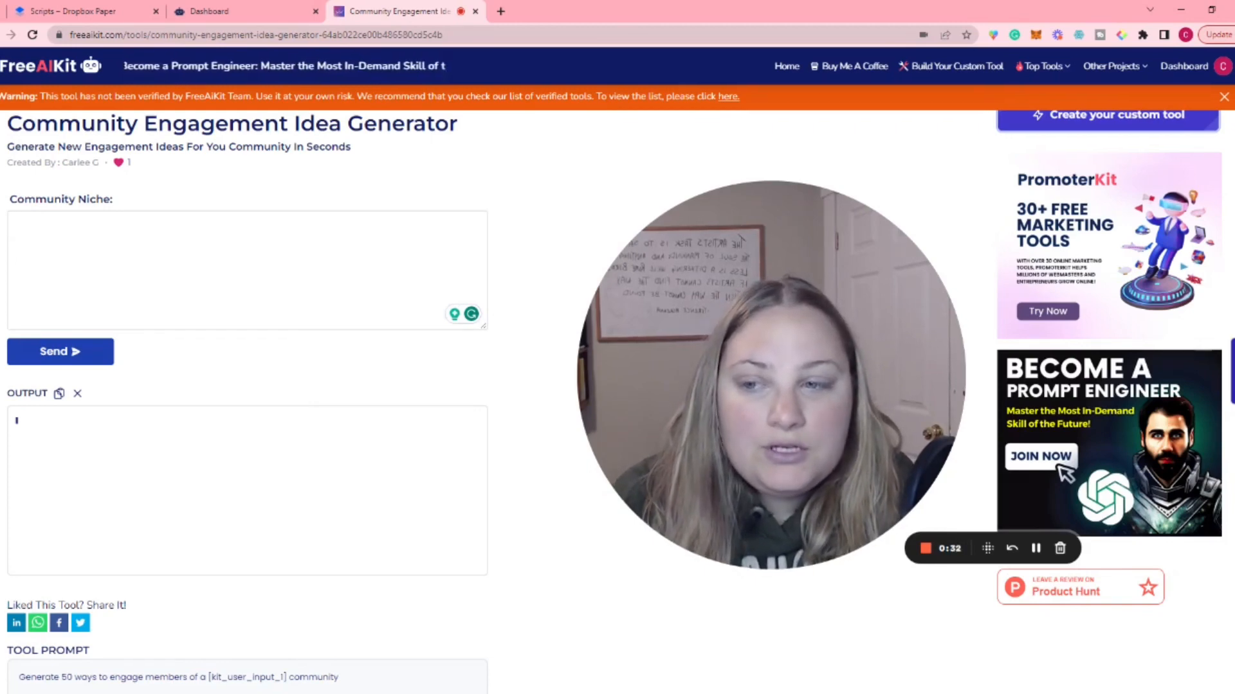
Step: Generate community engagement ideas for the community niche "marketing"
type("marketing")
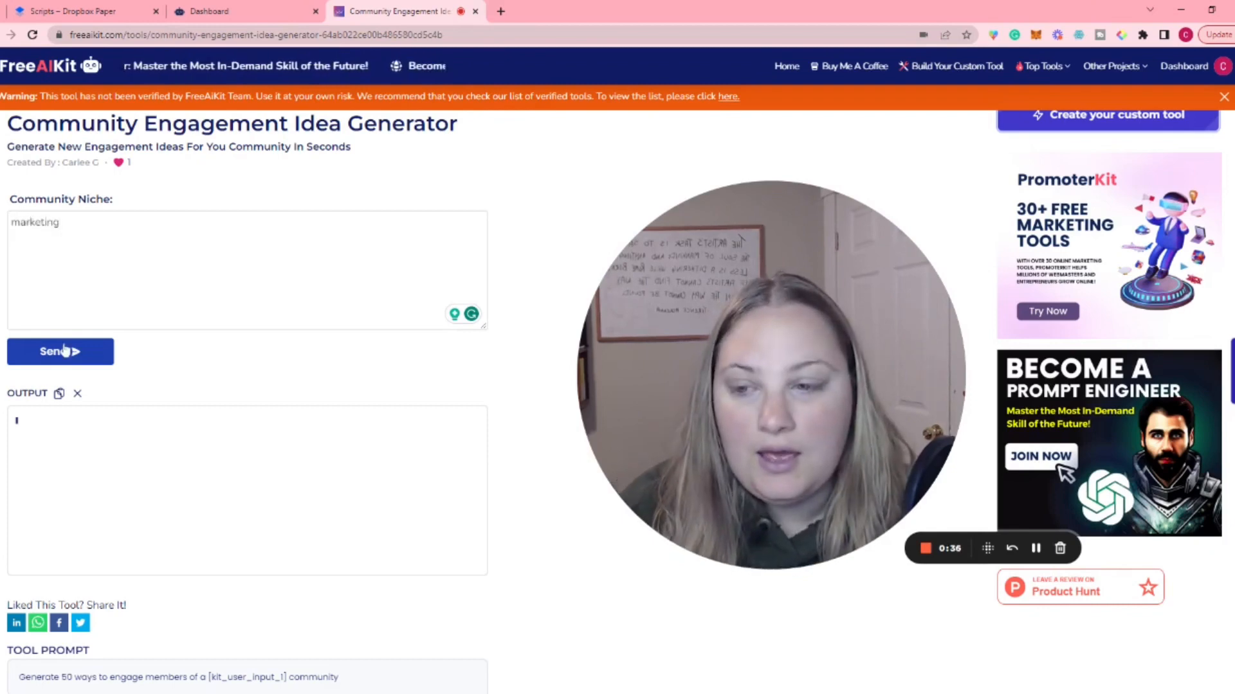
left_click(85, 360)
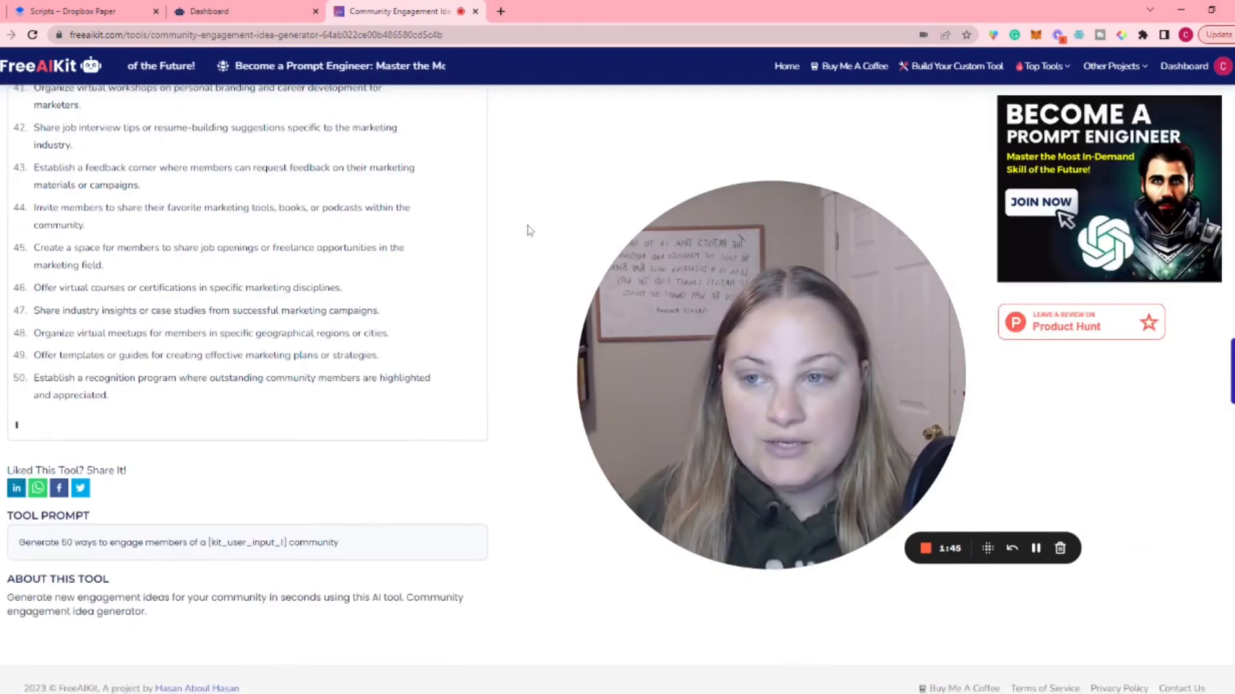
Step: Review the generated list of marketing community engagement ideas in the output
scroll(528, 232, "up", 8)
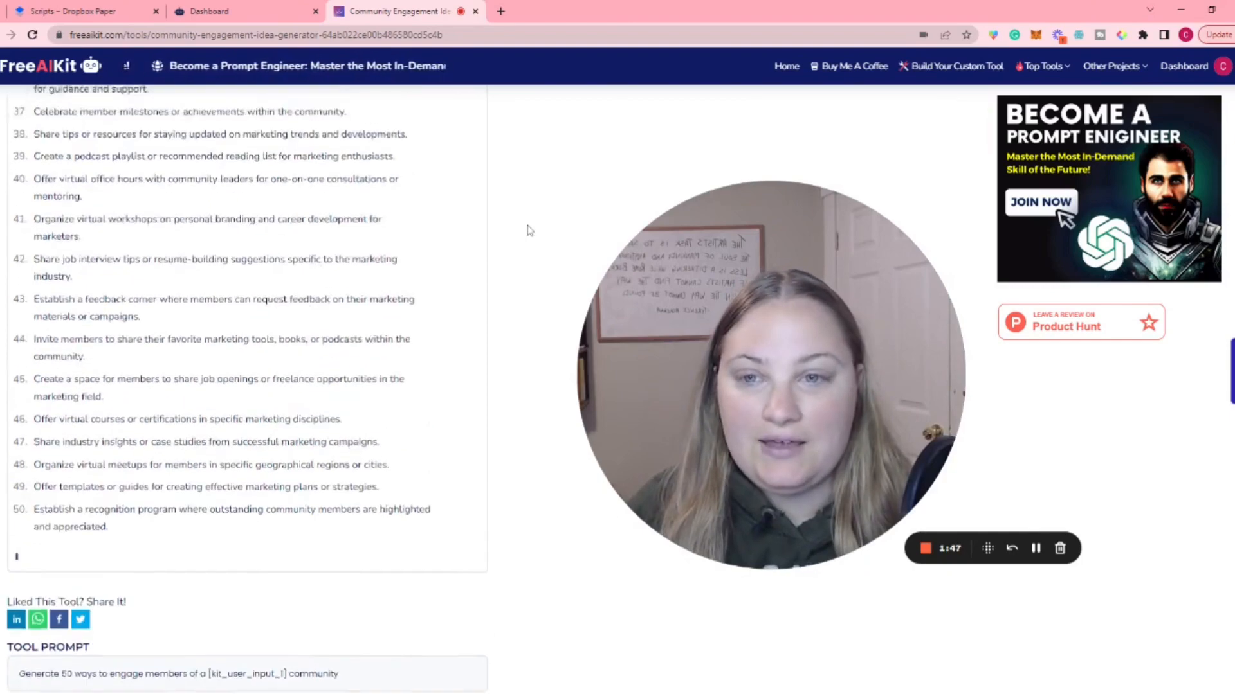
scroll(528, 230, "up", 8)
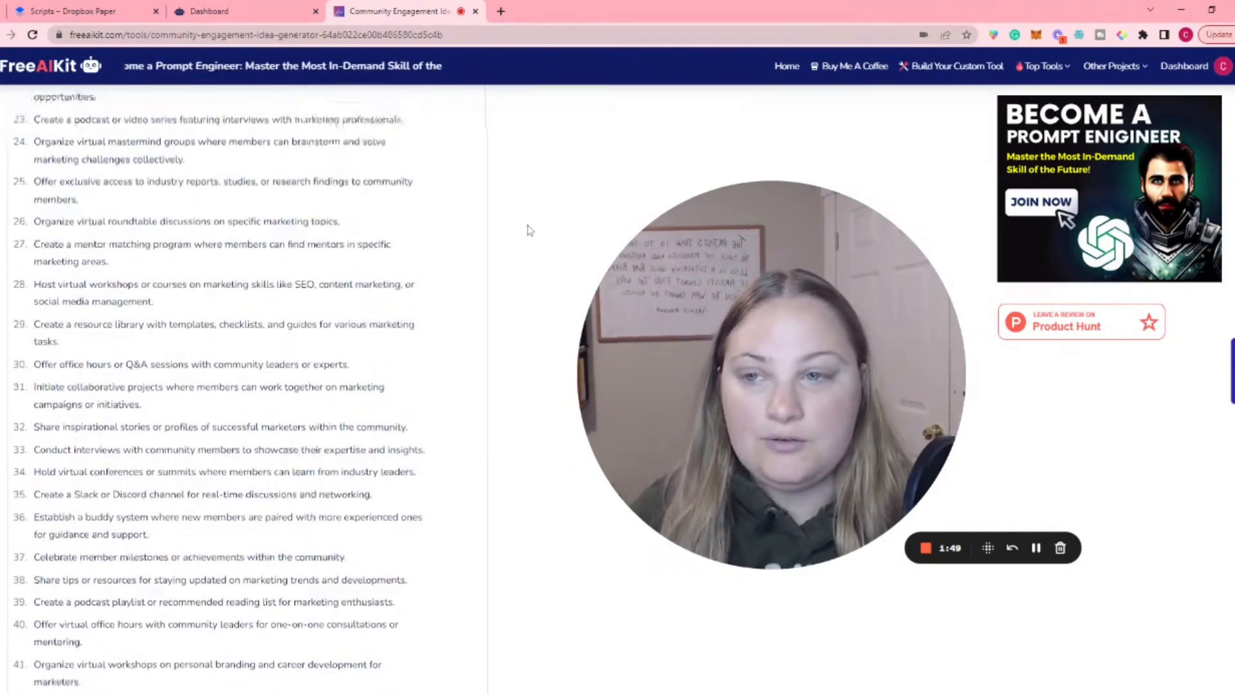
scroll(528, 231, "up", 5)
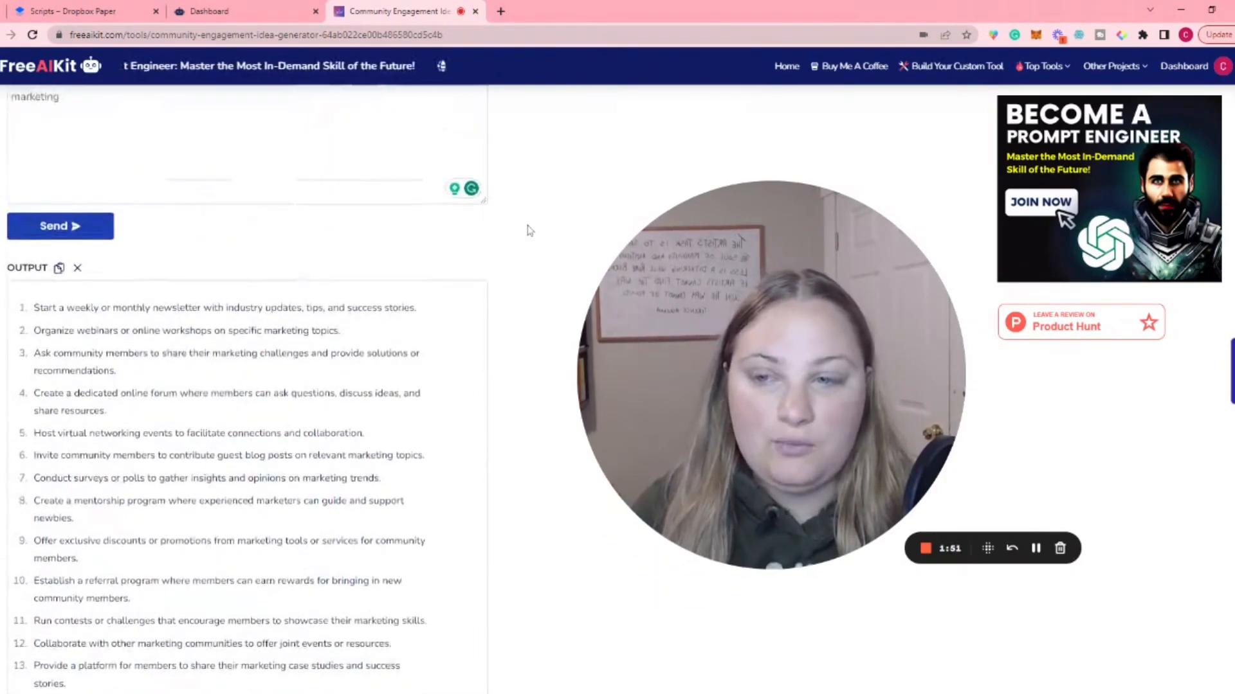
scroll(527, 230, "up", 1)
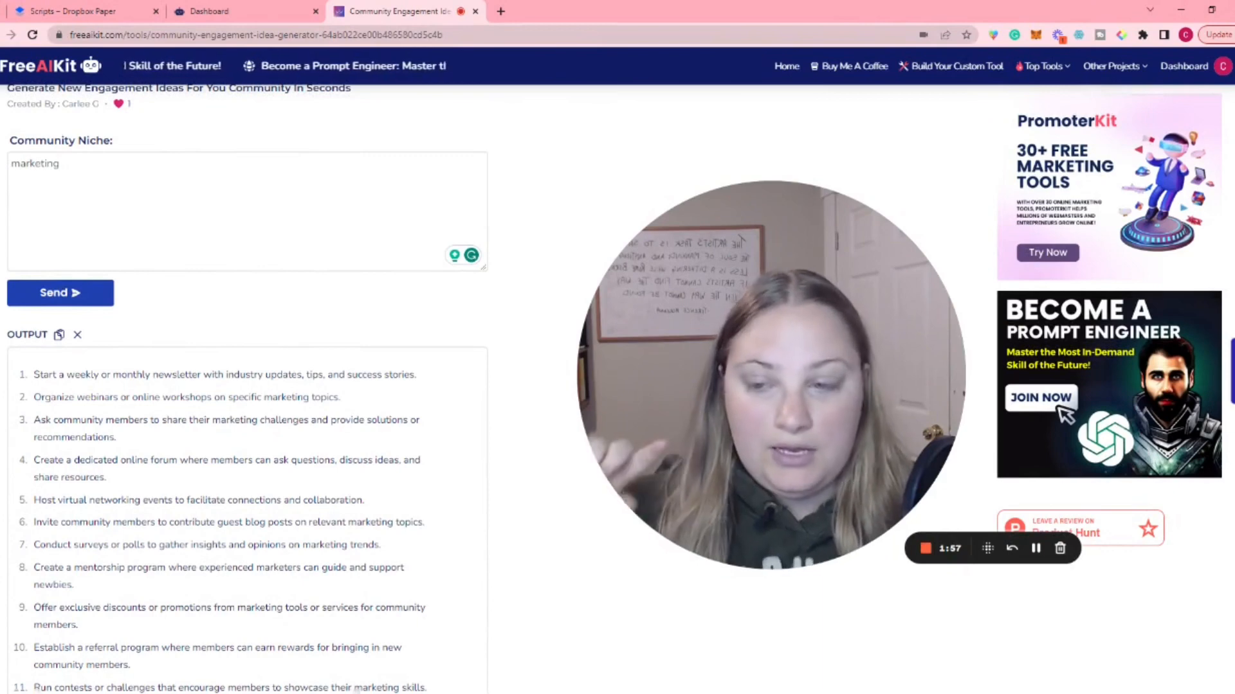
scroll(105, 175, "down", 2)
scroll(105, 175, "down", 1)
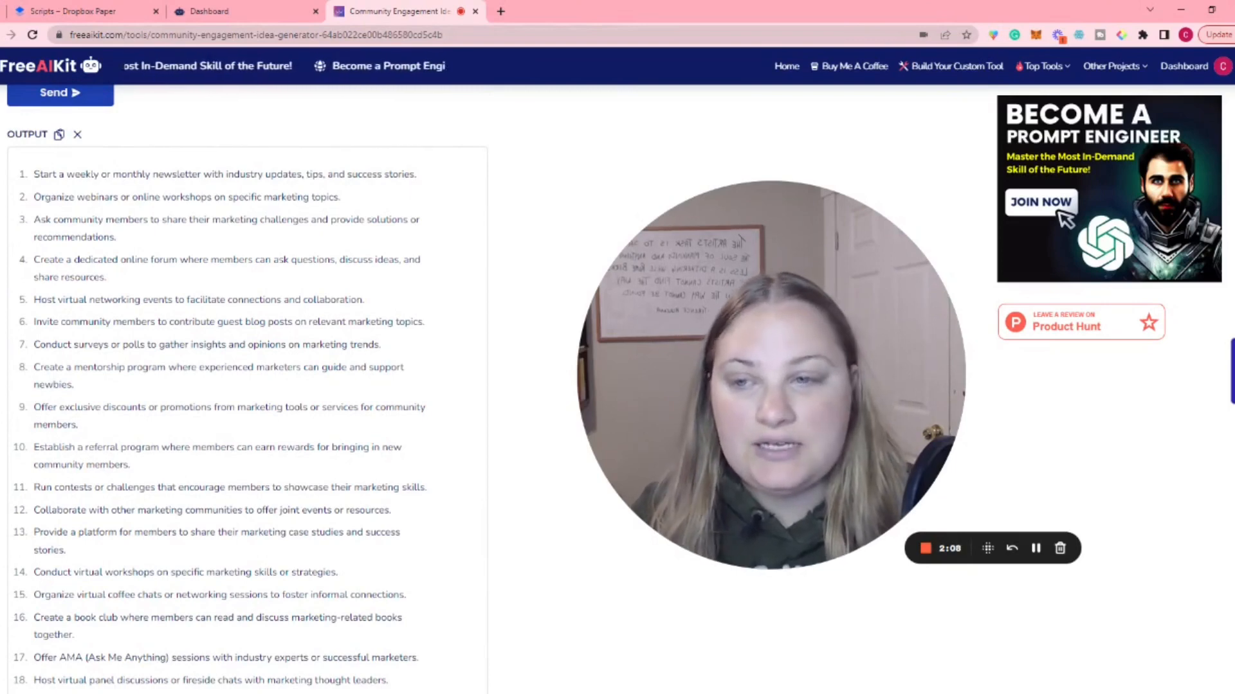
scroll(147, 216, "down", 1)
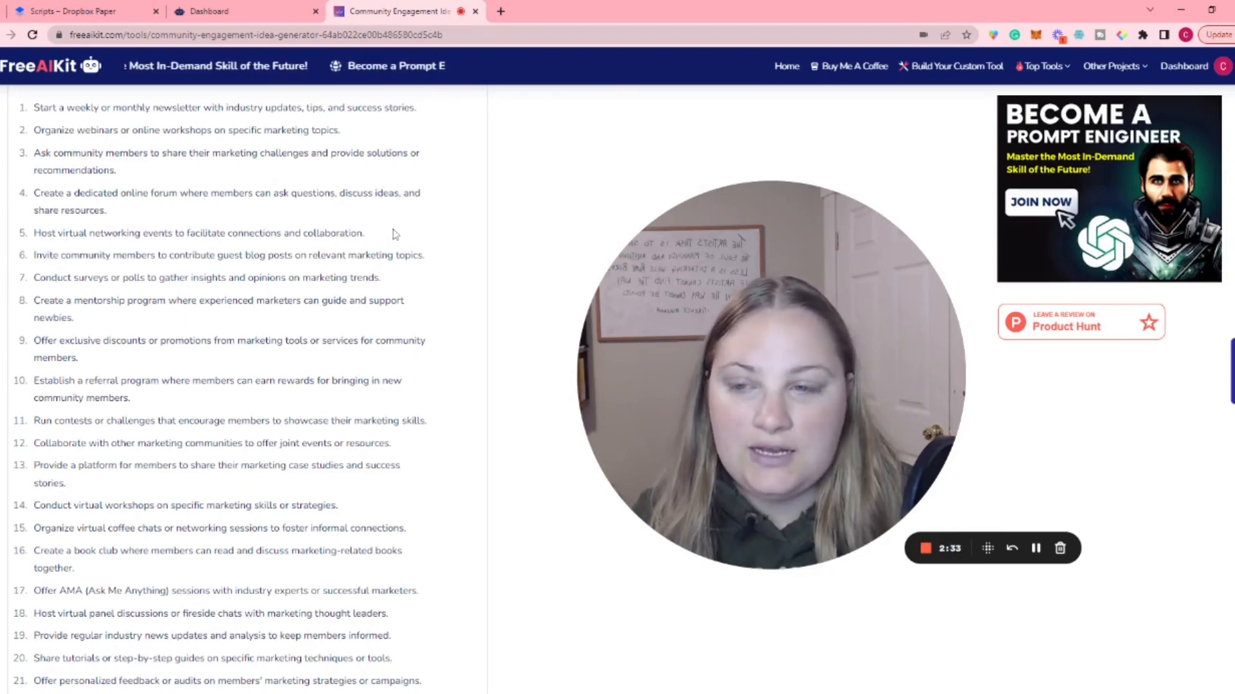
scroll(394, 233, "down", 7)
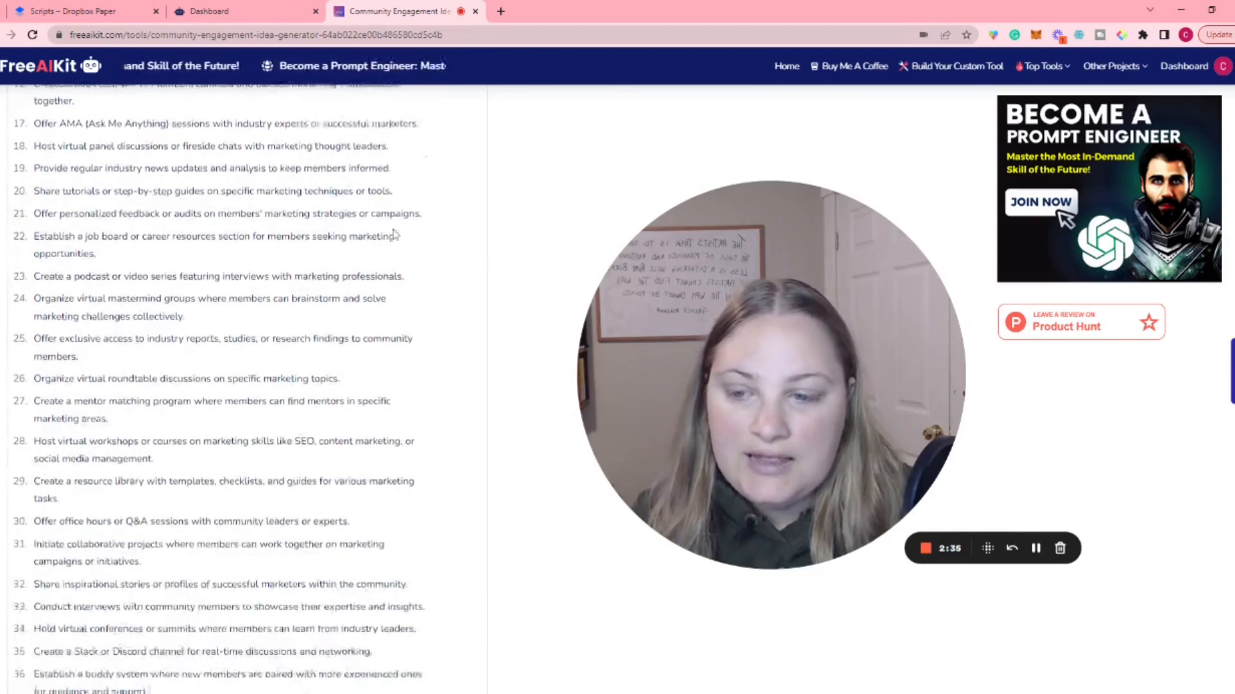
scroll(392, 237, "down", 4)
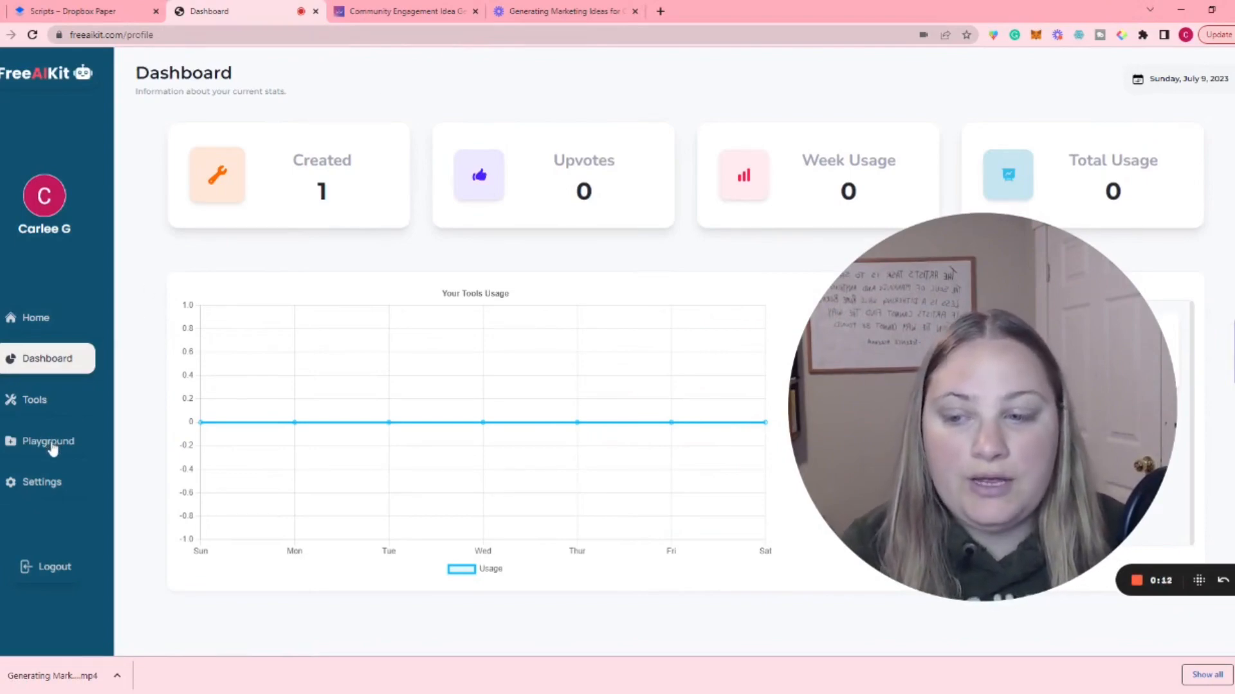
Step: Open the Playground for a new custom tool and choose the purple crown image as its icon
left_click(53, 449)
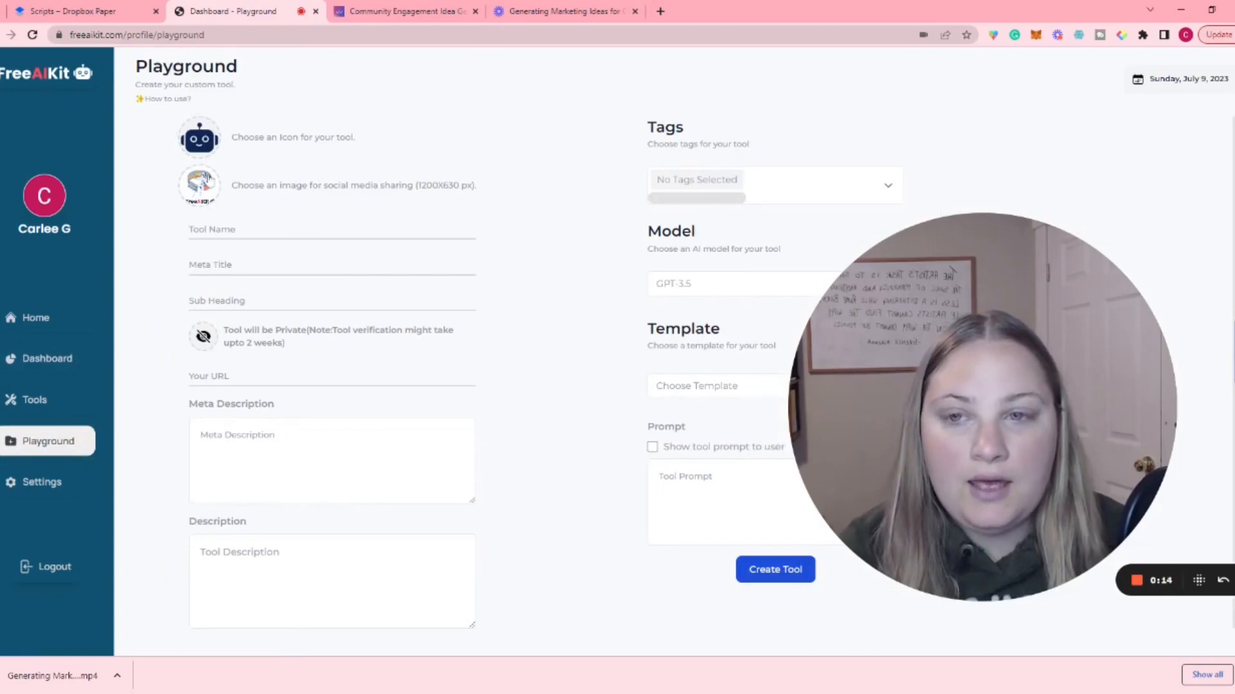
left_click(199, 141)
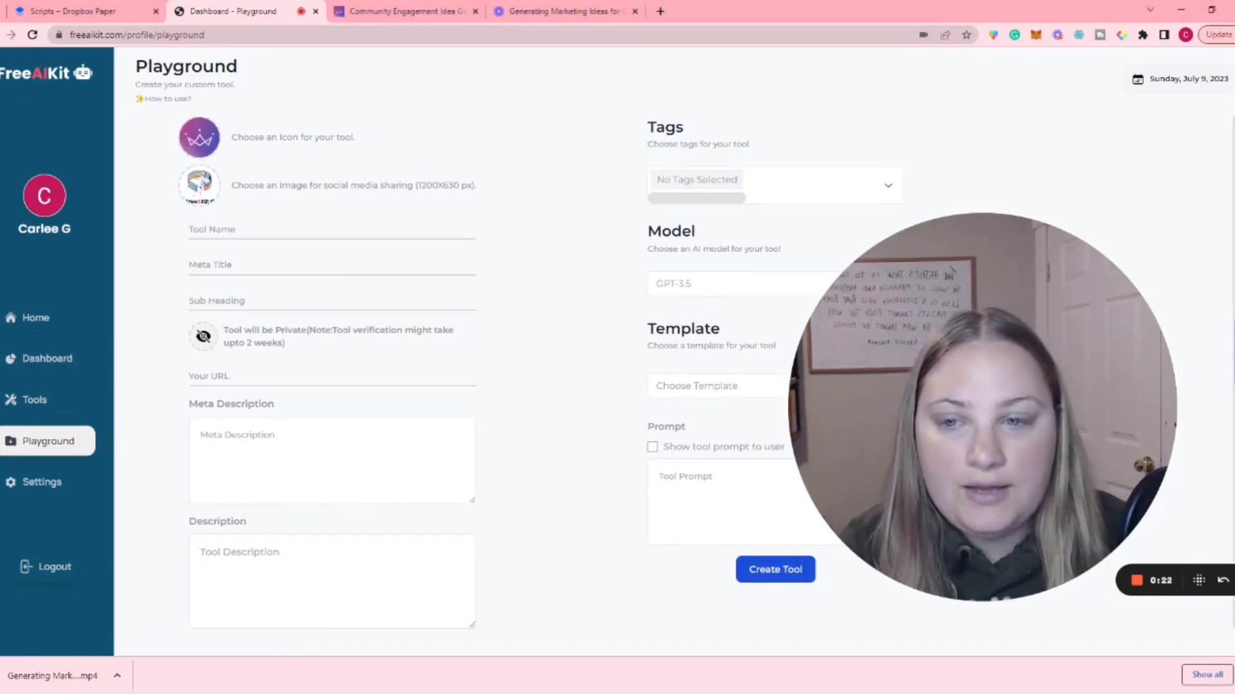
Step: Enter "community idea generator" as both the tool name and the meta title
left_click(229, 229)
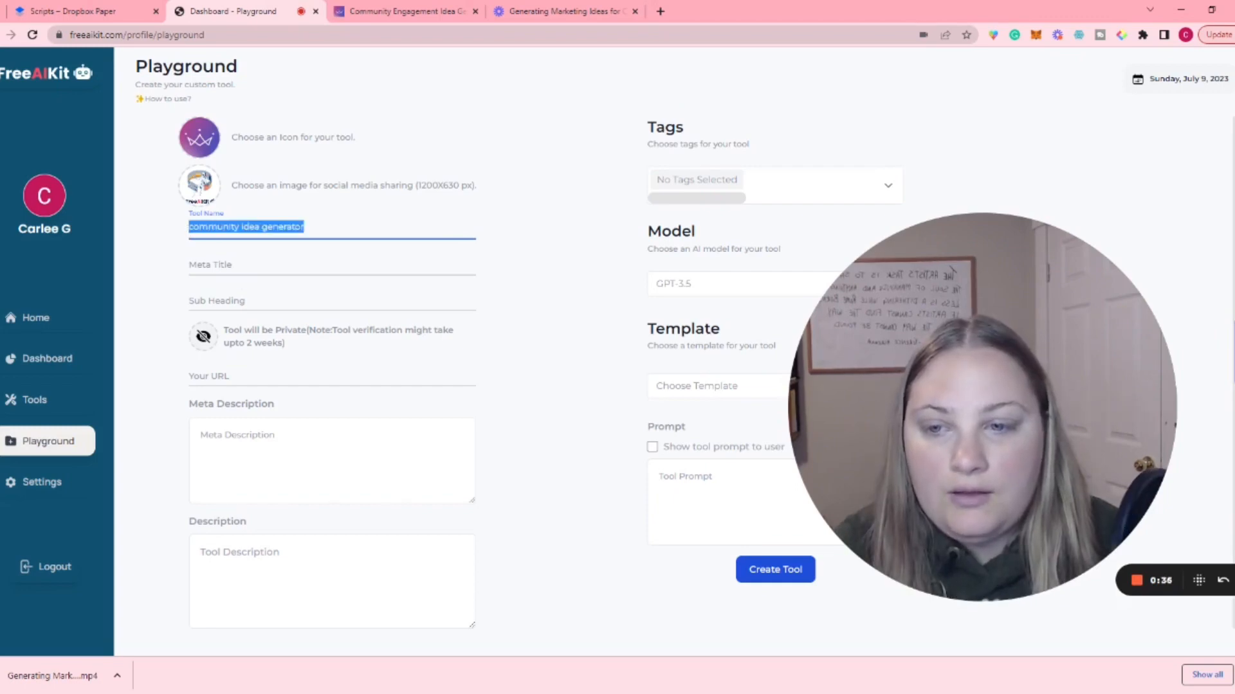
left_click(191, 264)
type("community idea generator")
Step: Enter "generate 50 new engagement ideas in seconds" as the tool's sub heading
left_click(191, 298)
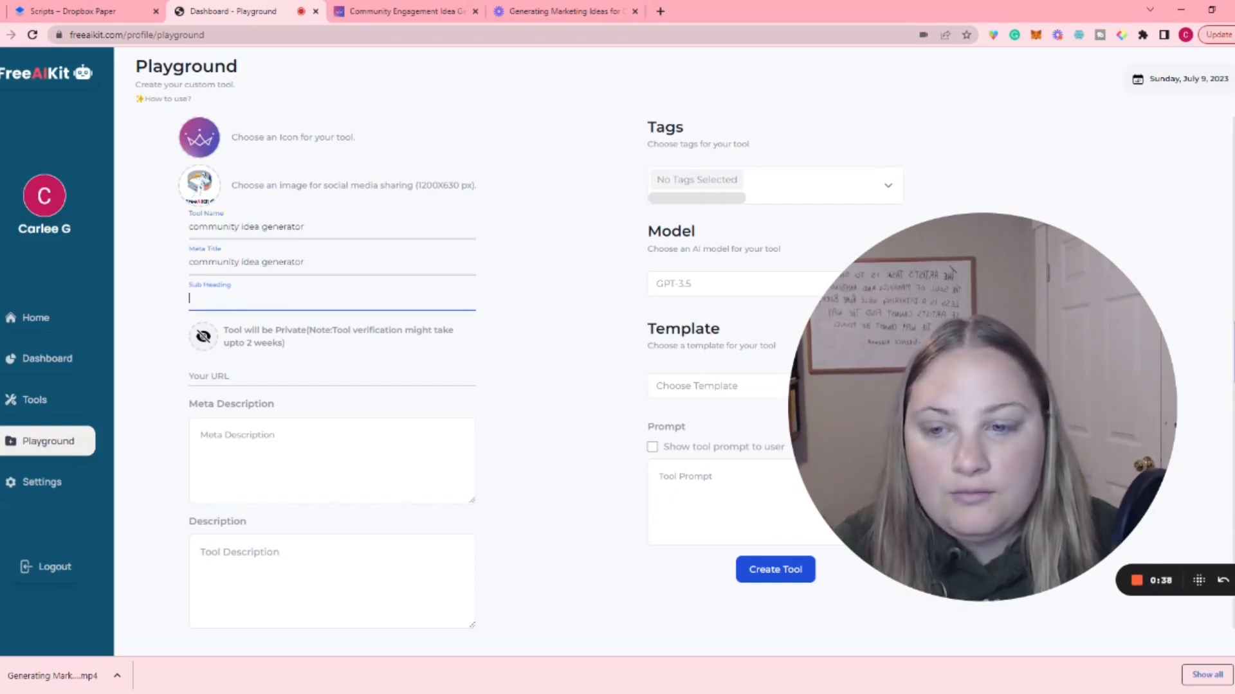
type("community idea generator")
key("ctrl+z")
type("generate")
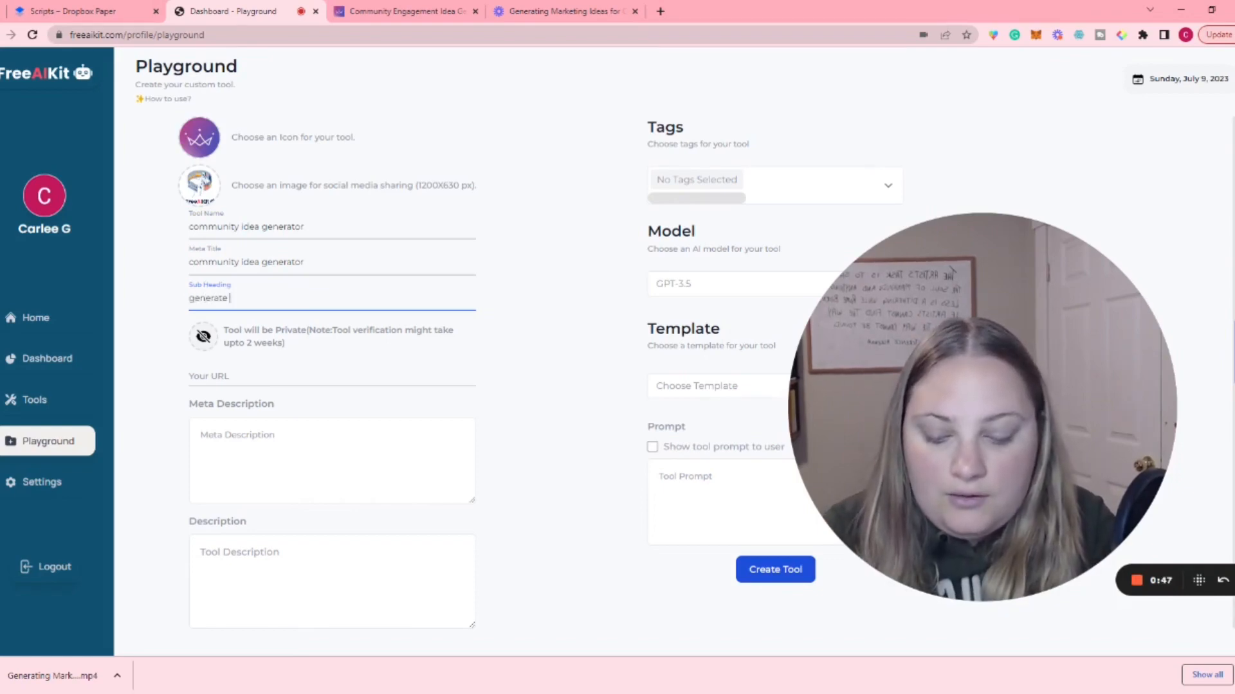
type(" 50 new eng")
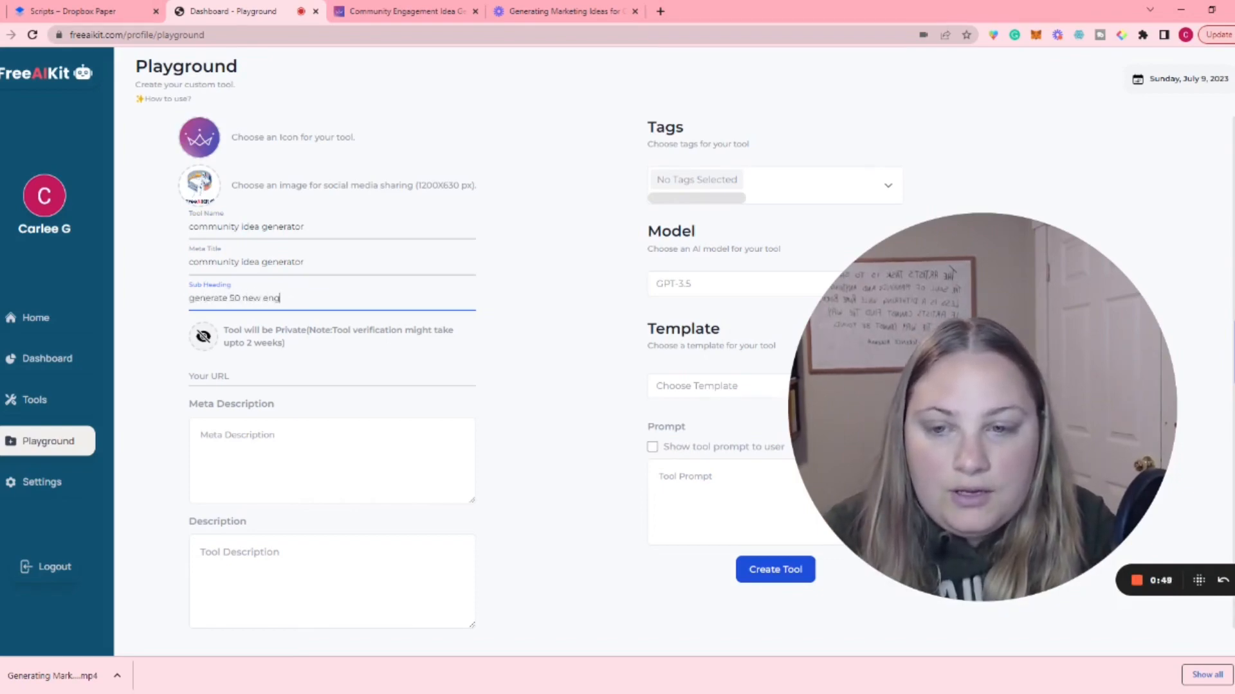
type("agement ideas in s")
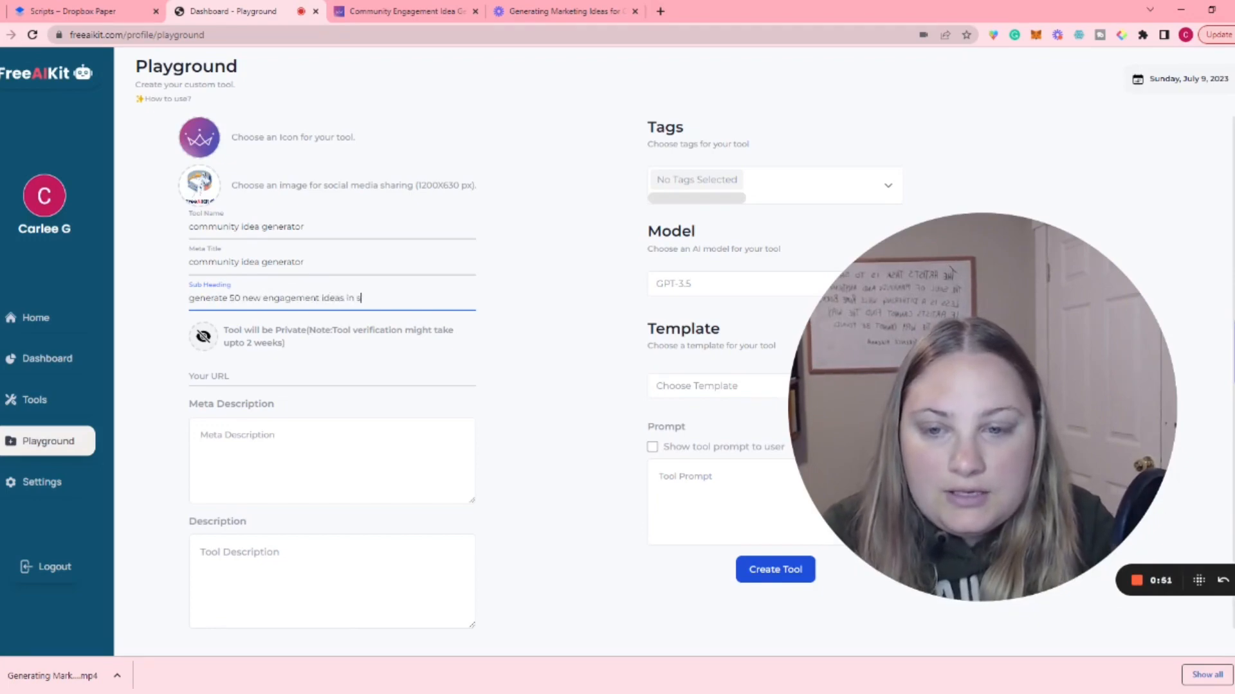
type("econds")
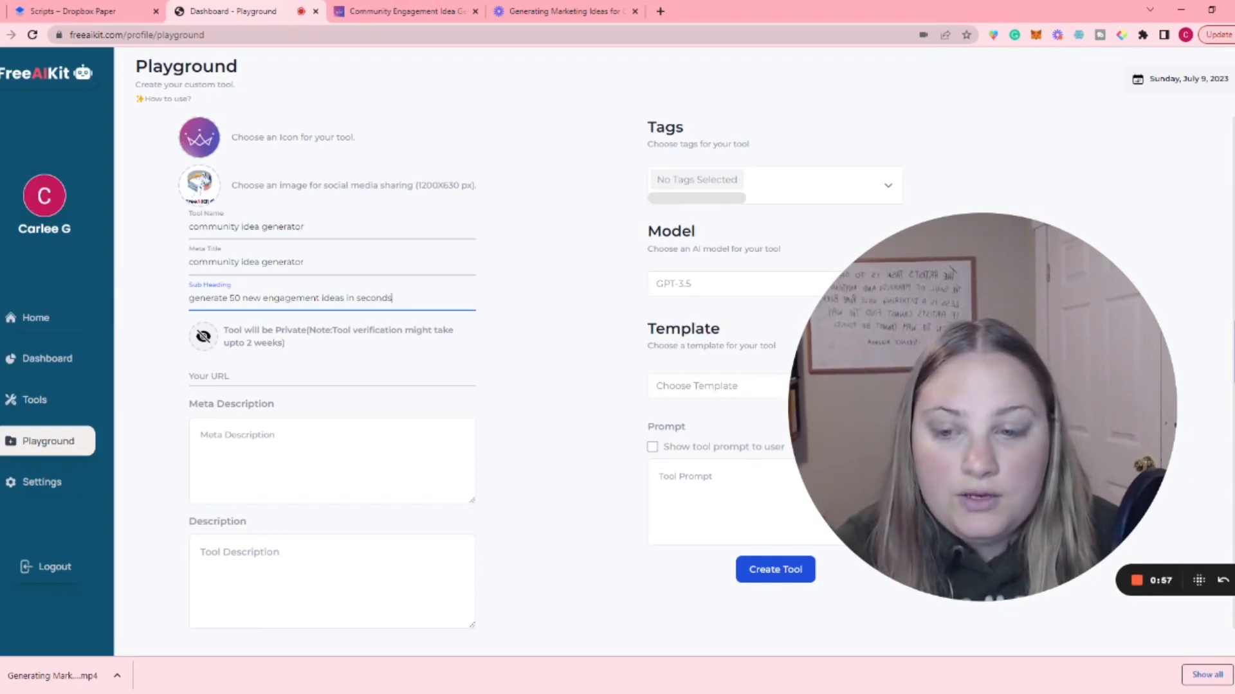
Step: Copy the sub heading text into both the meta description and the tool description
key("ctrl+a")
key("ctrl+c")
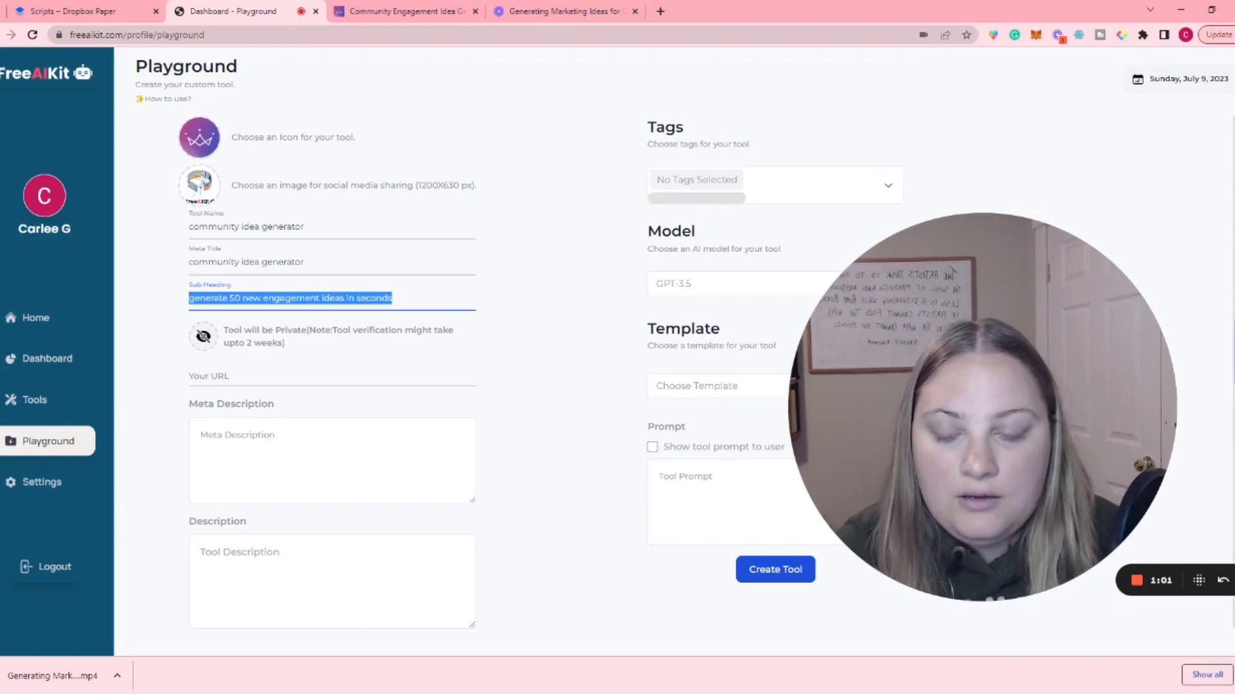
left_click(257, 444)
key("ctrl+v")
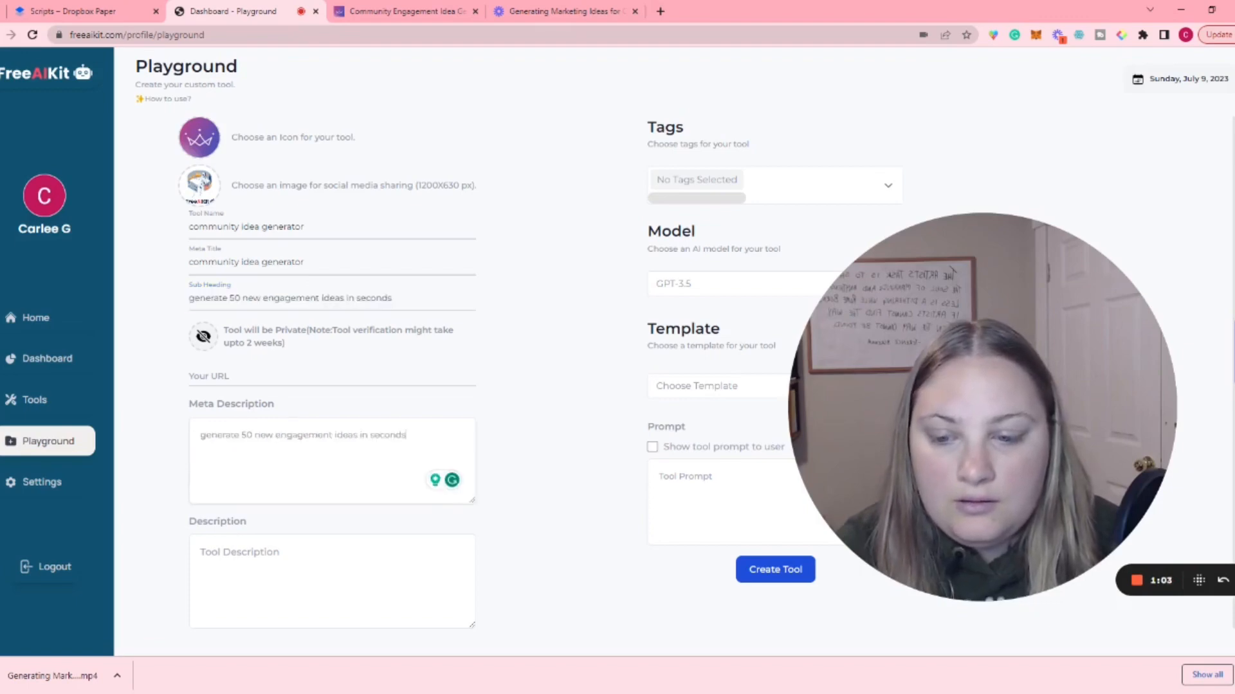
left_click(321, 579)
key("ctrl+v")
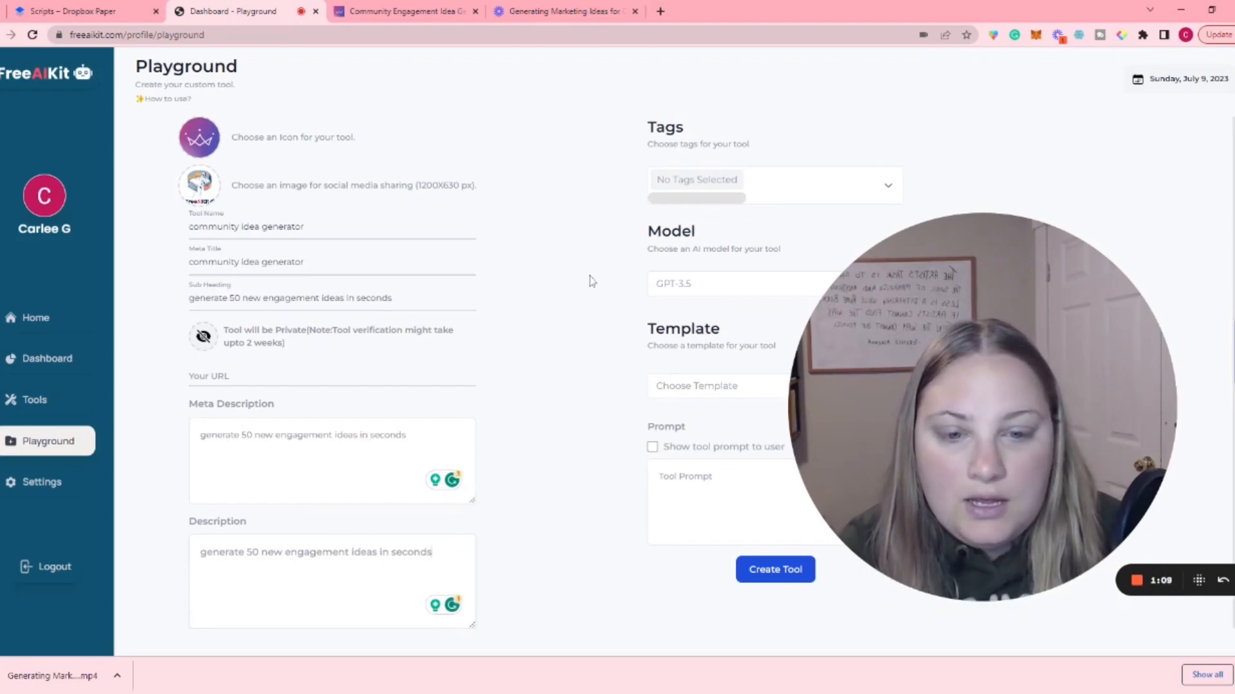
Step: Assign the tags Marketing, Education and Business to the tool
left_click_drag(932, 287, 322, 179)
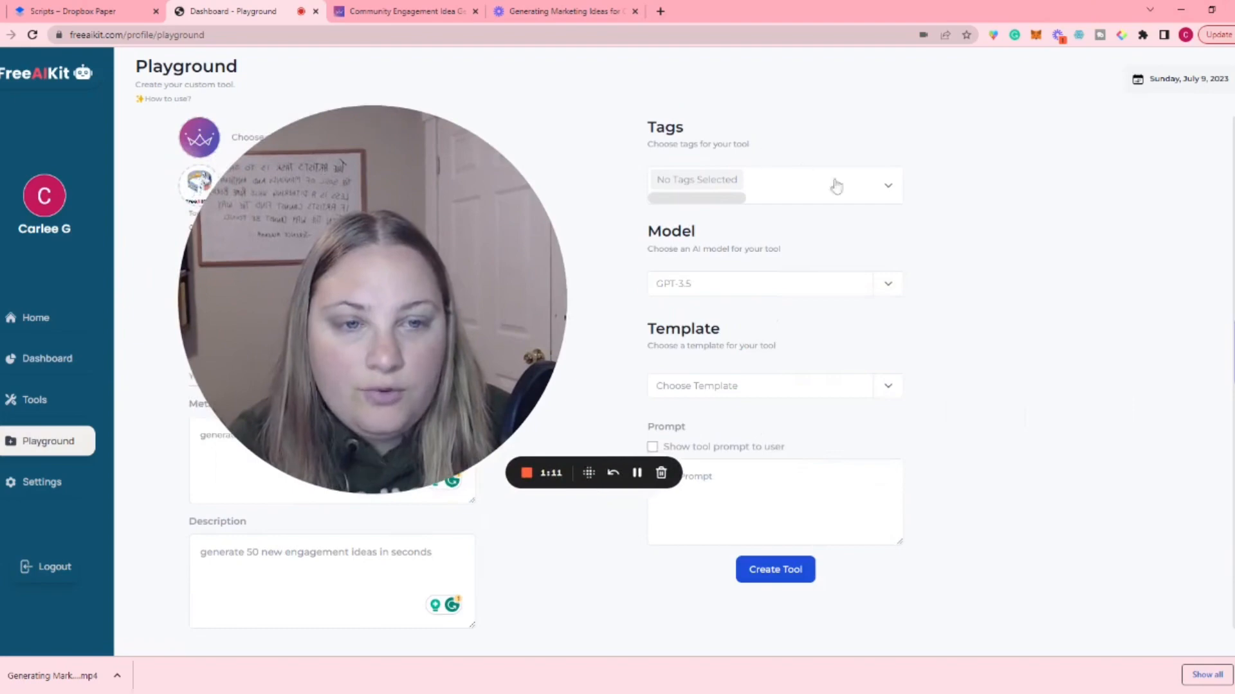
left_click(888, 185)
scroll(707, 257, "down", 2)
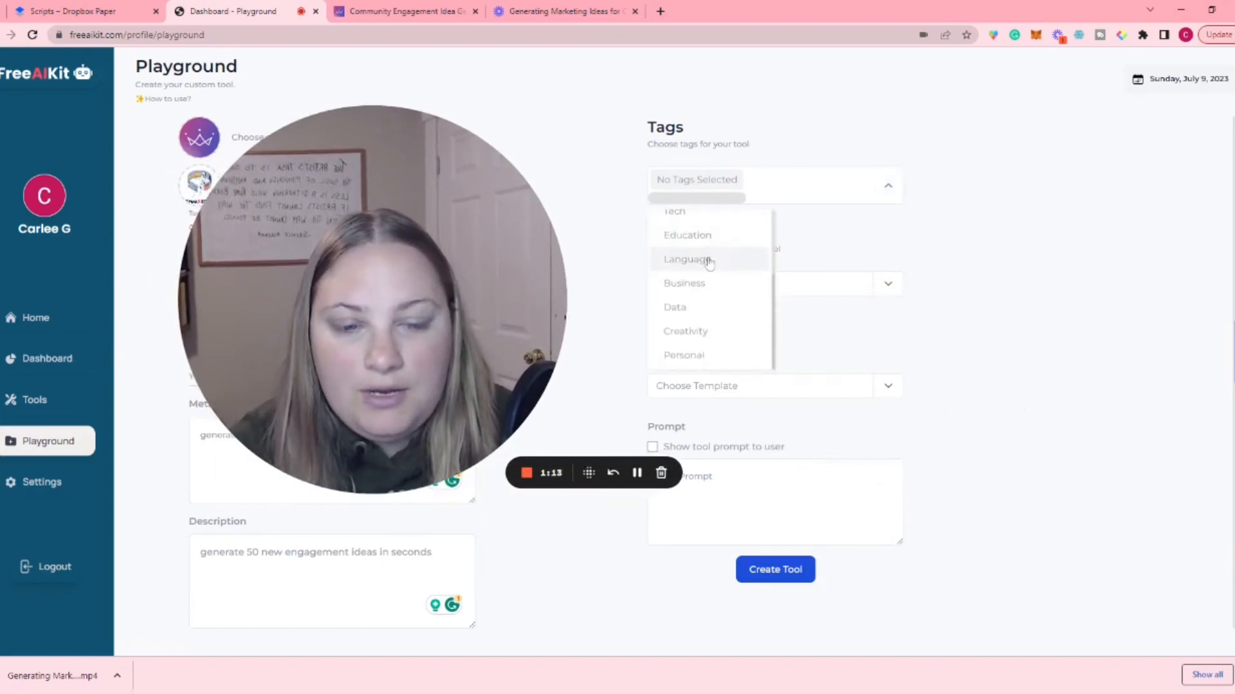
scroll(711, 290, "up", 2)
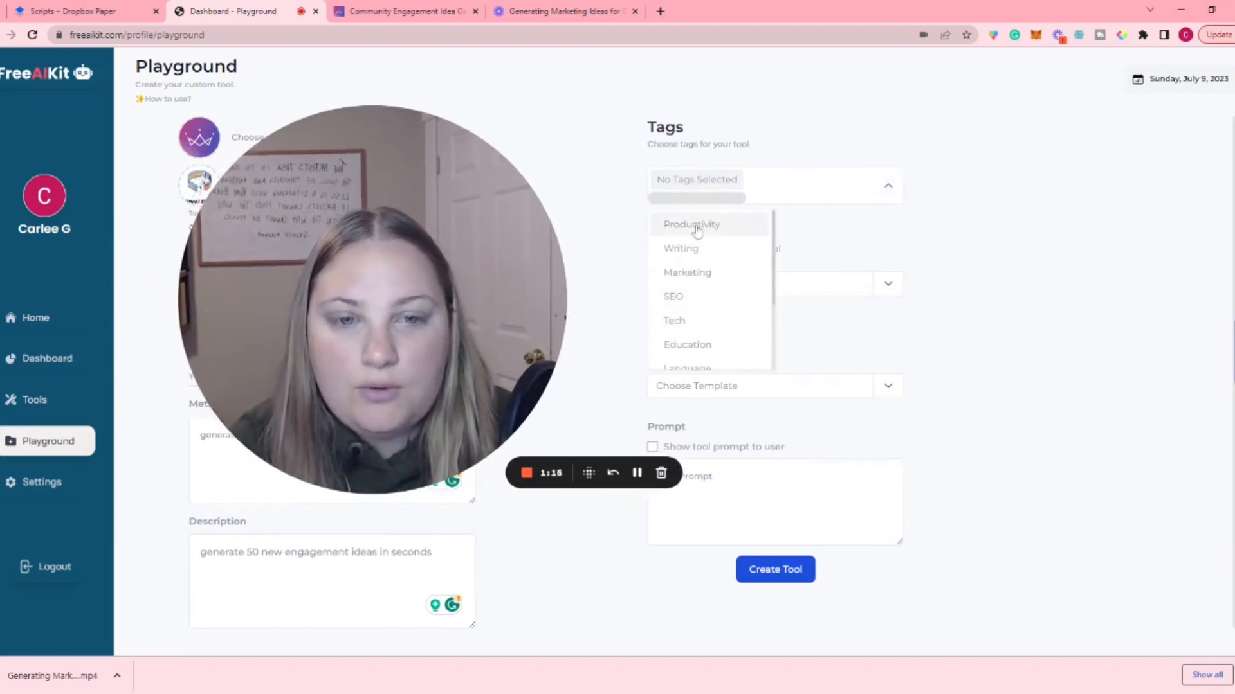
left_click(709, 275)
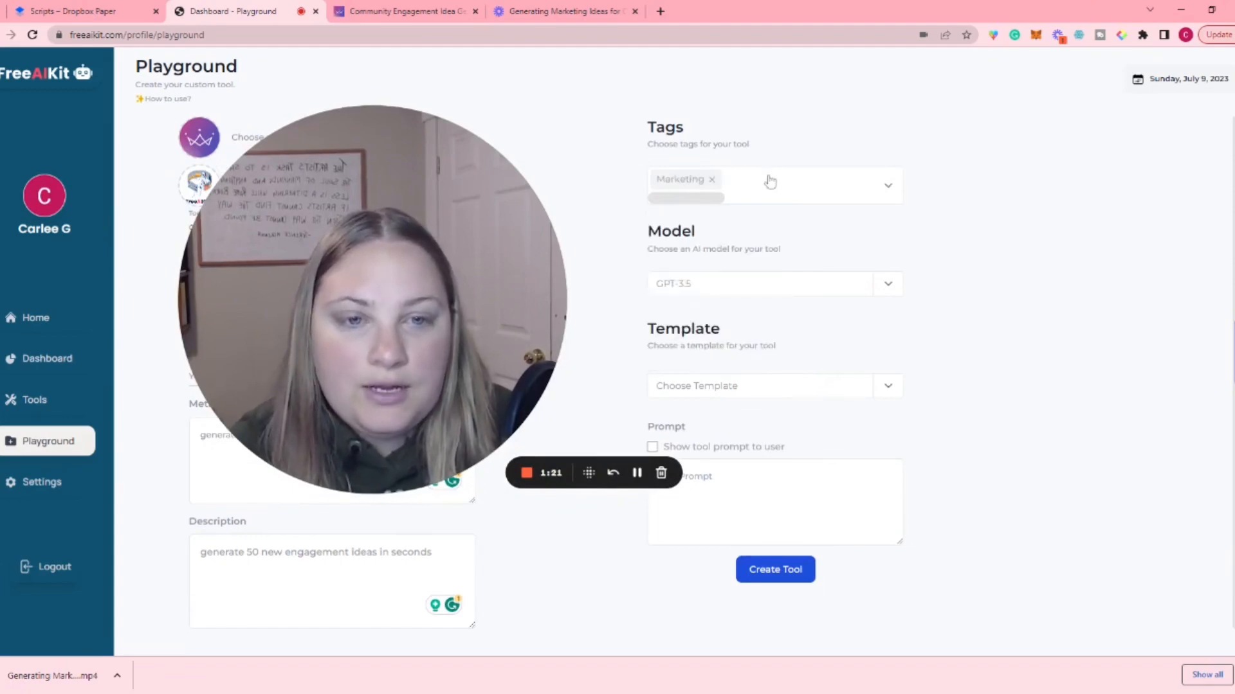
left_click(881, 185)
scroll(727, 302, "down", 2)
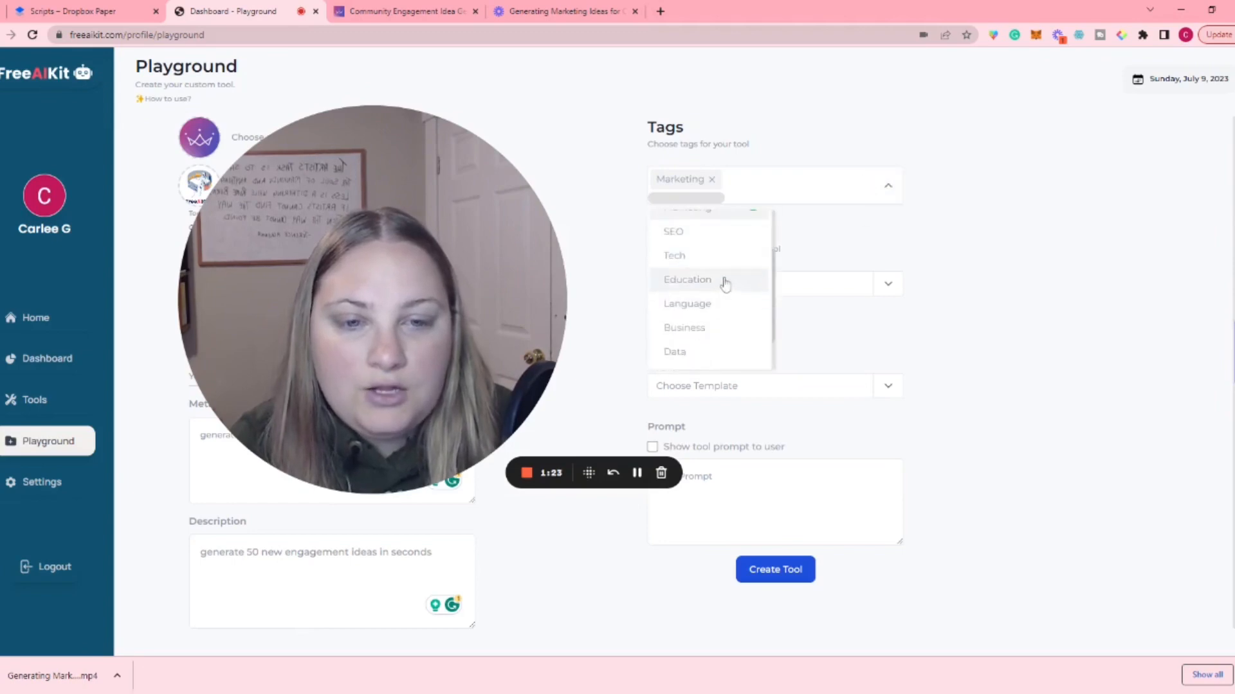
left_click(725, 281)
left_click(887, 186)
scroll(733, 299, "down", 3)
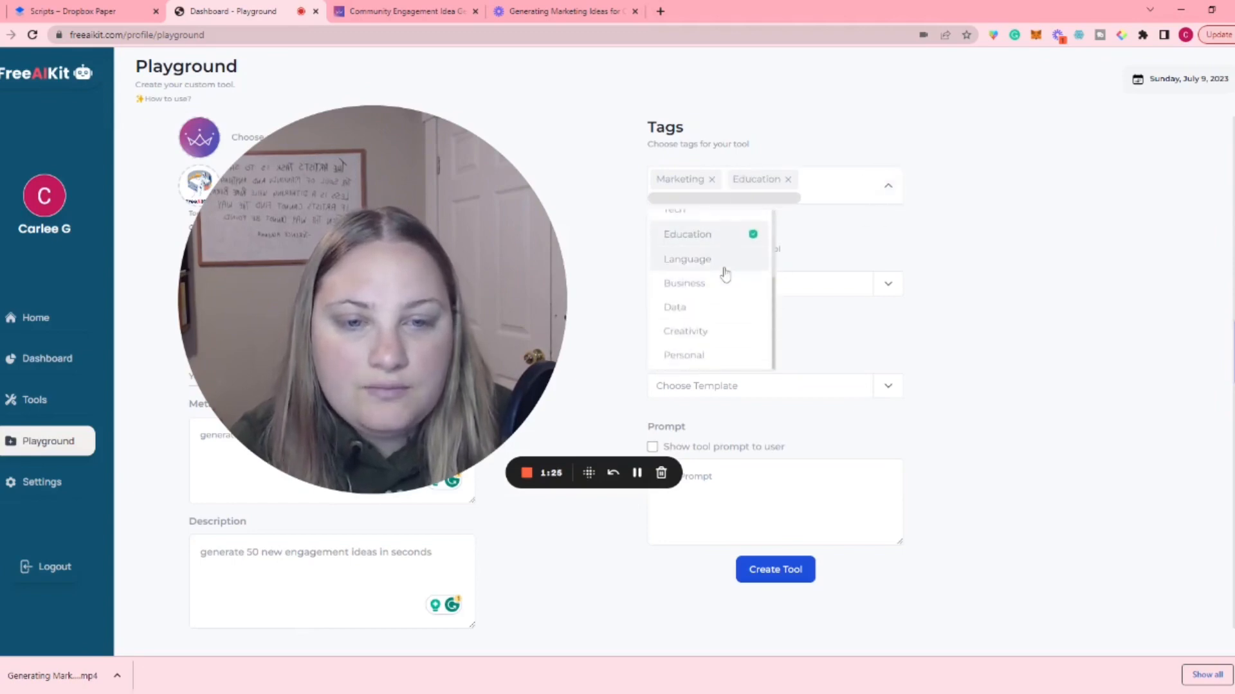
left_click(725, 283)
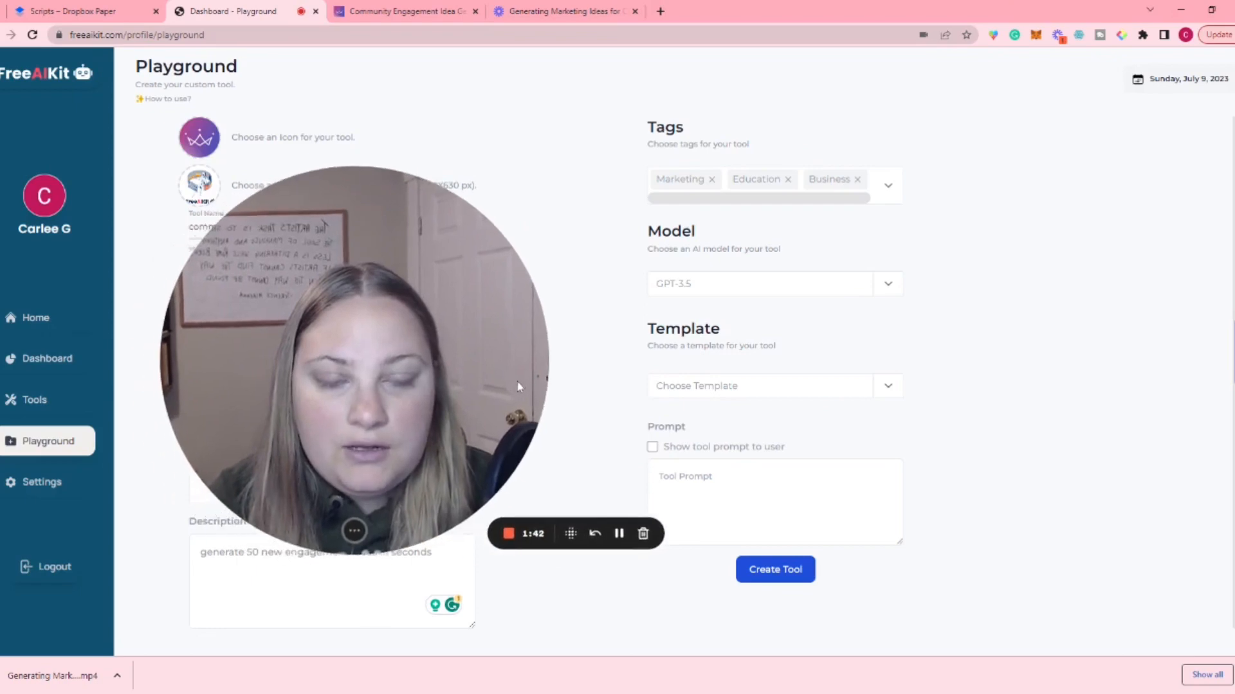
Step: Choose the Textarea template for the tool and set its input label to "community niche:"
left_click(741, 397)
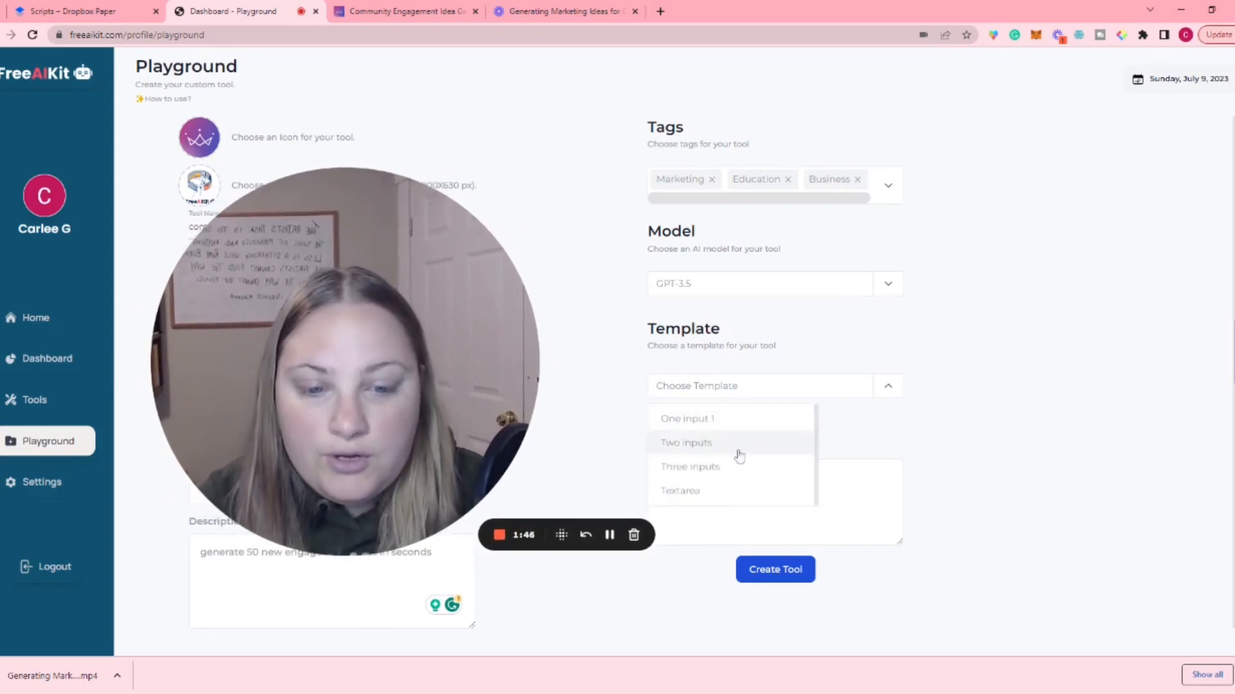
left_click(724, 493)
scroll(700, 367, "down", 2)
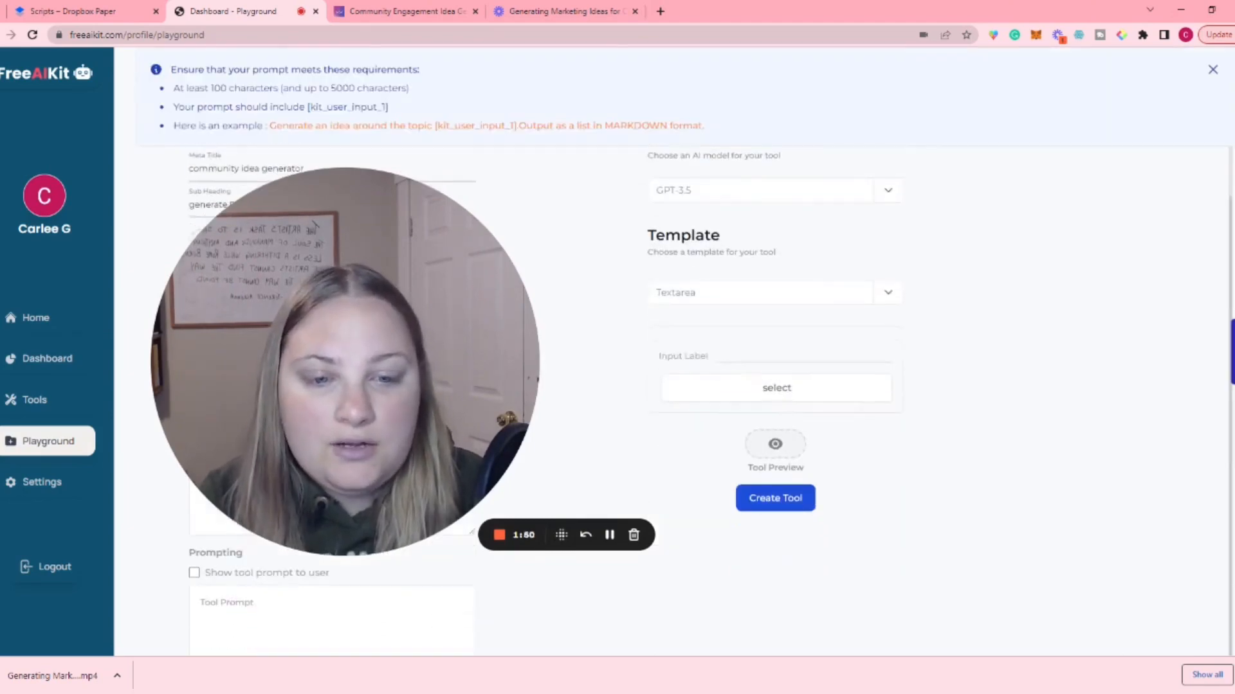
left_click(722, 357)
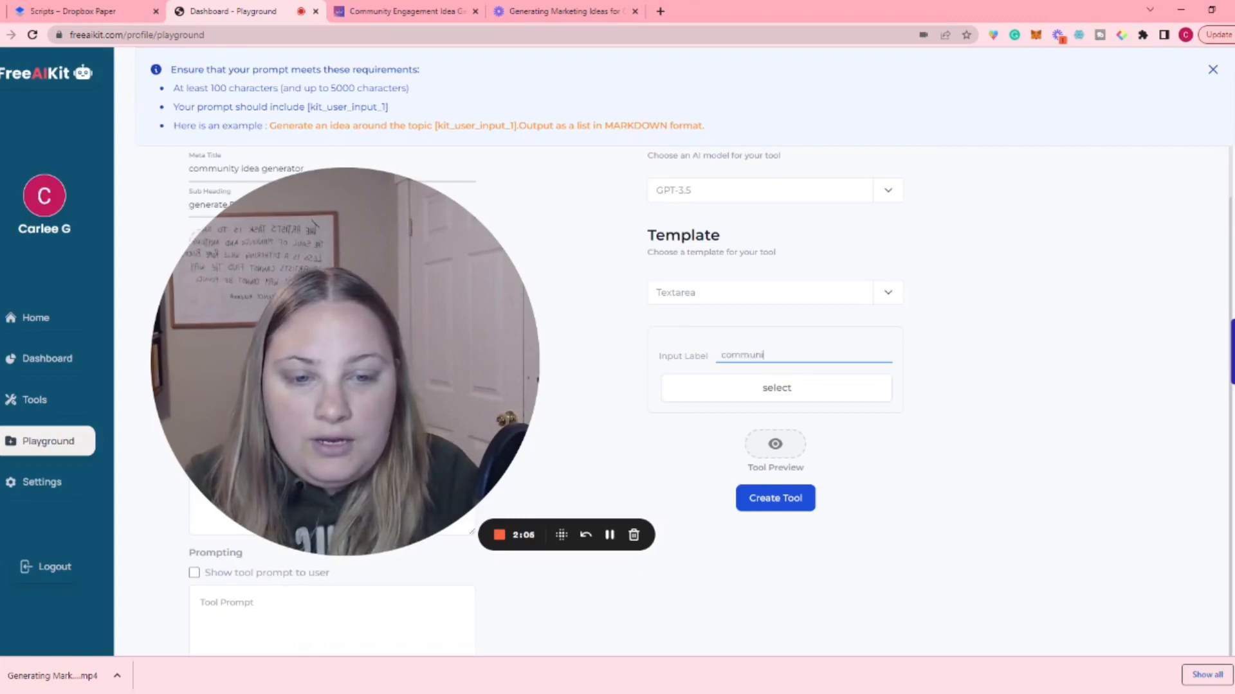
type("ty niche:")
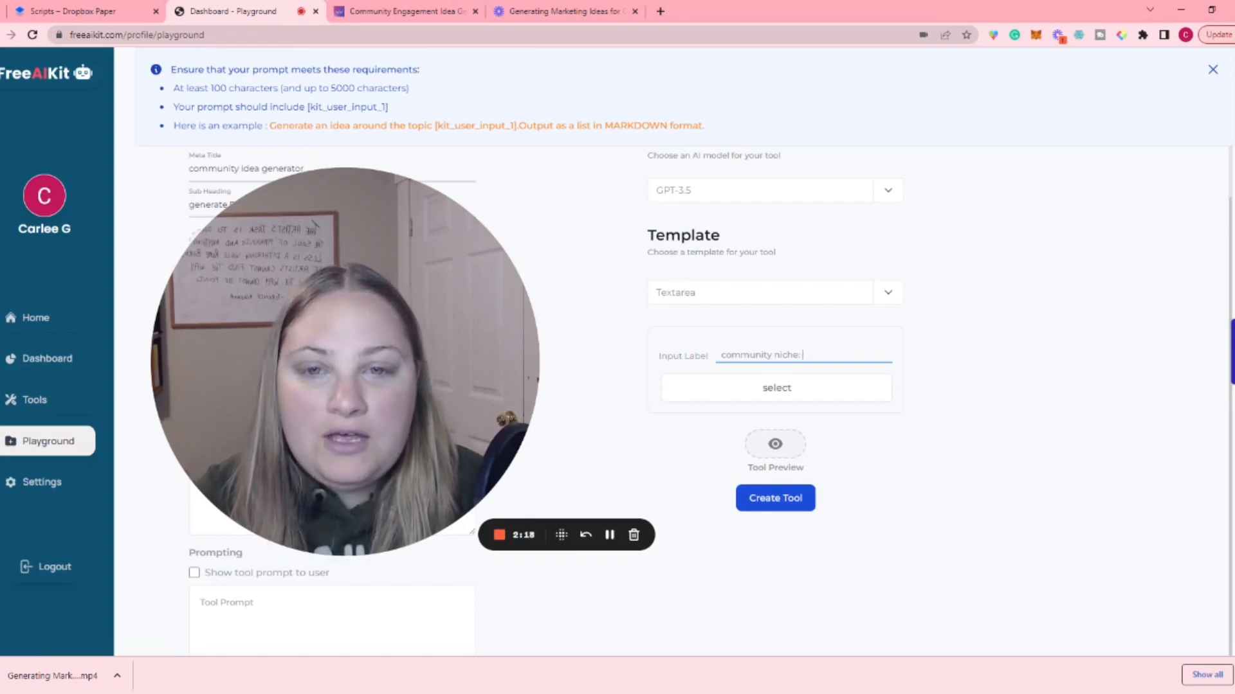
Step: Write the tool prompt "Generate 50 community engagement ideas for a [kit_user_input_1] community" and enable showing it to the user
left_click_drag(435, 126, 517, 126)
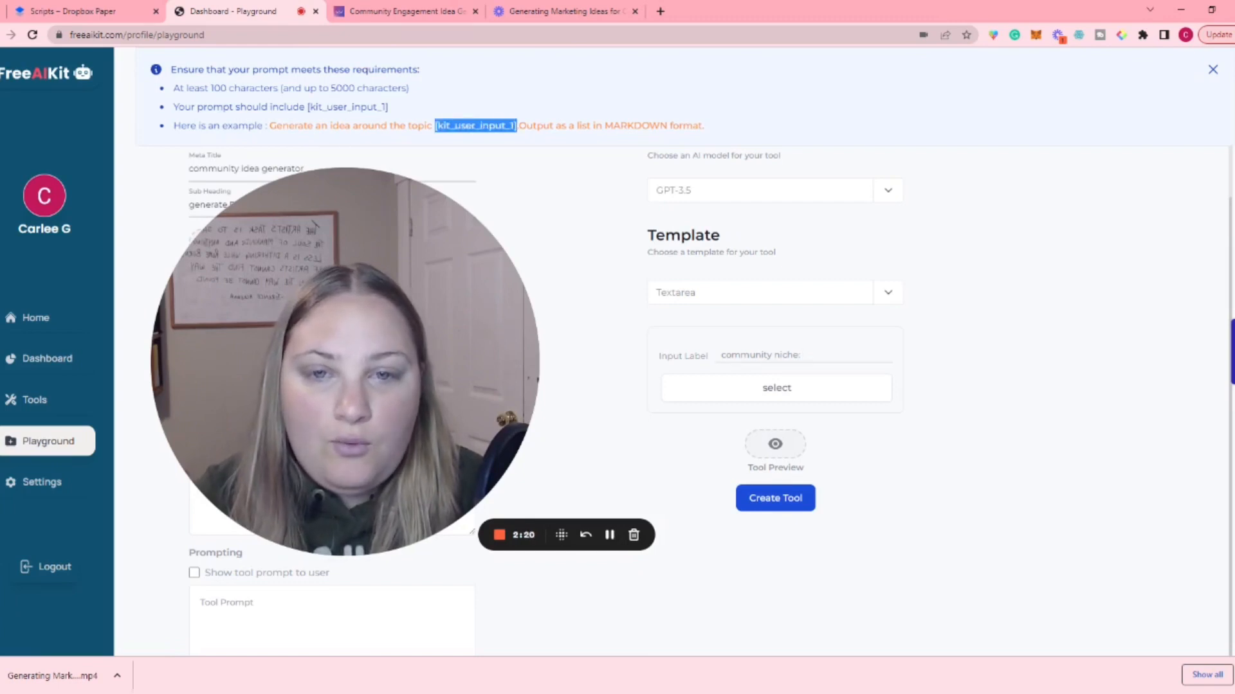
left_click_drag(389, 184, 1067, 141)
scroll(295, 430, "down", 1)
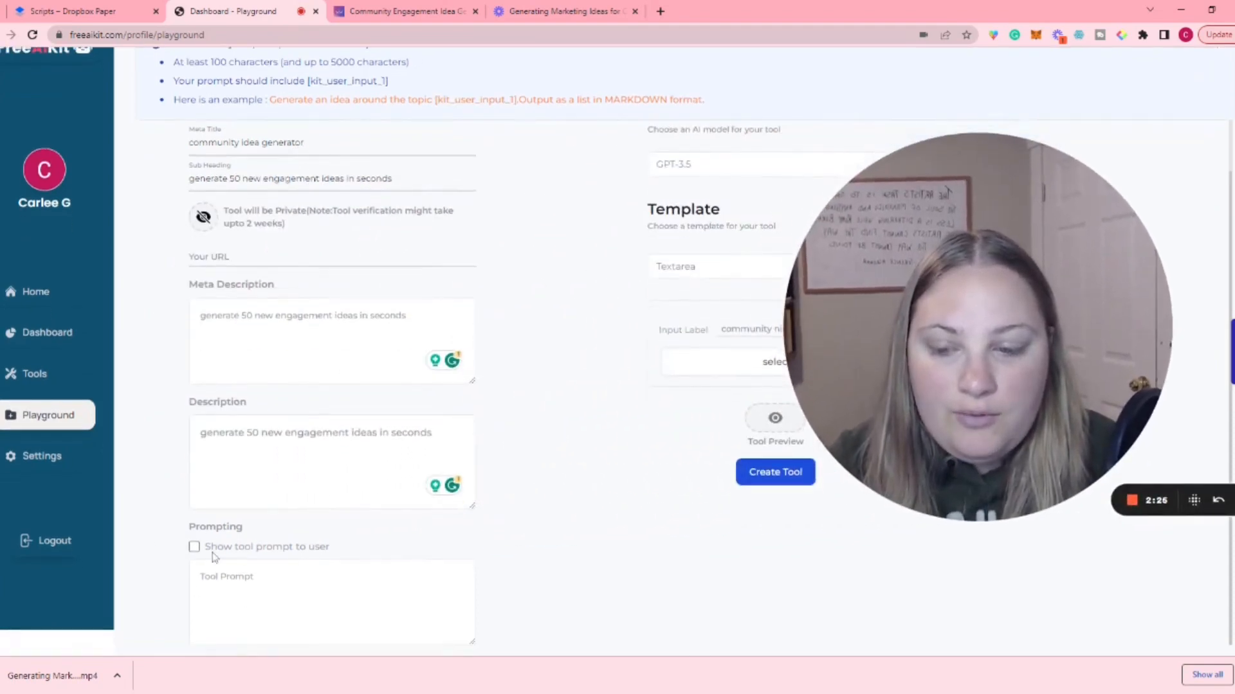
left_click(218, 582)
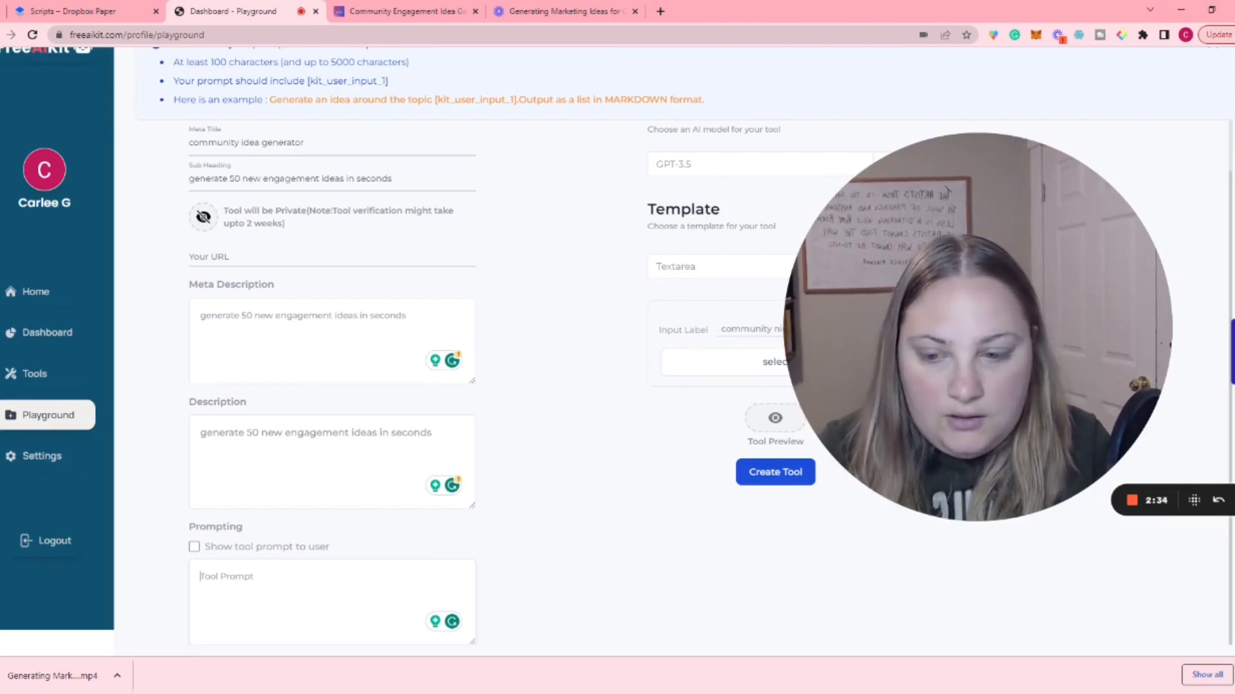
type("Ge")
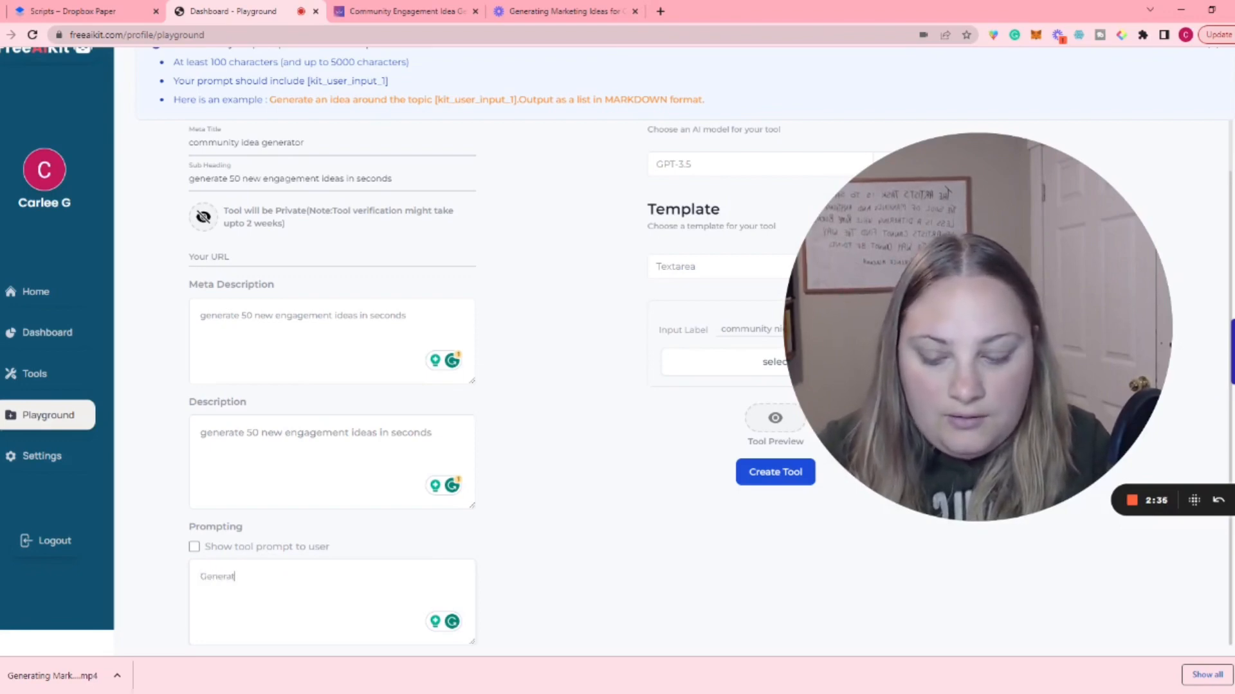
type("nerate 50")
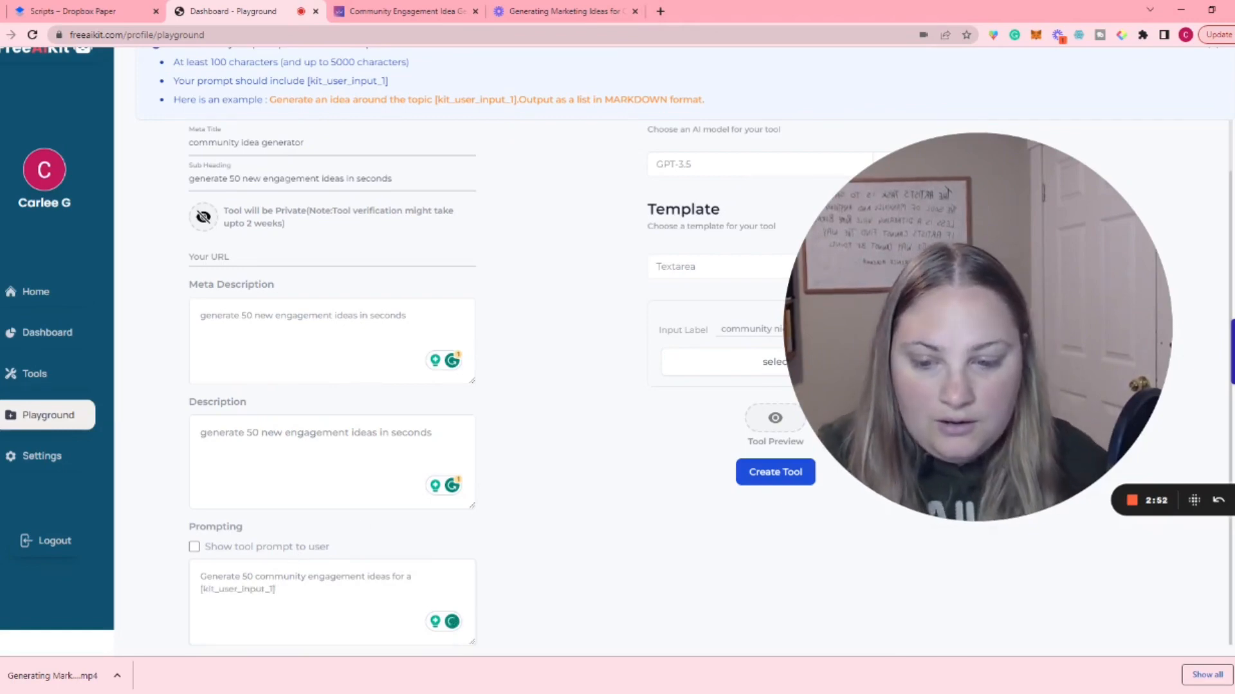
type("communi")
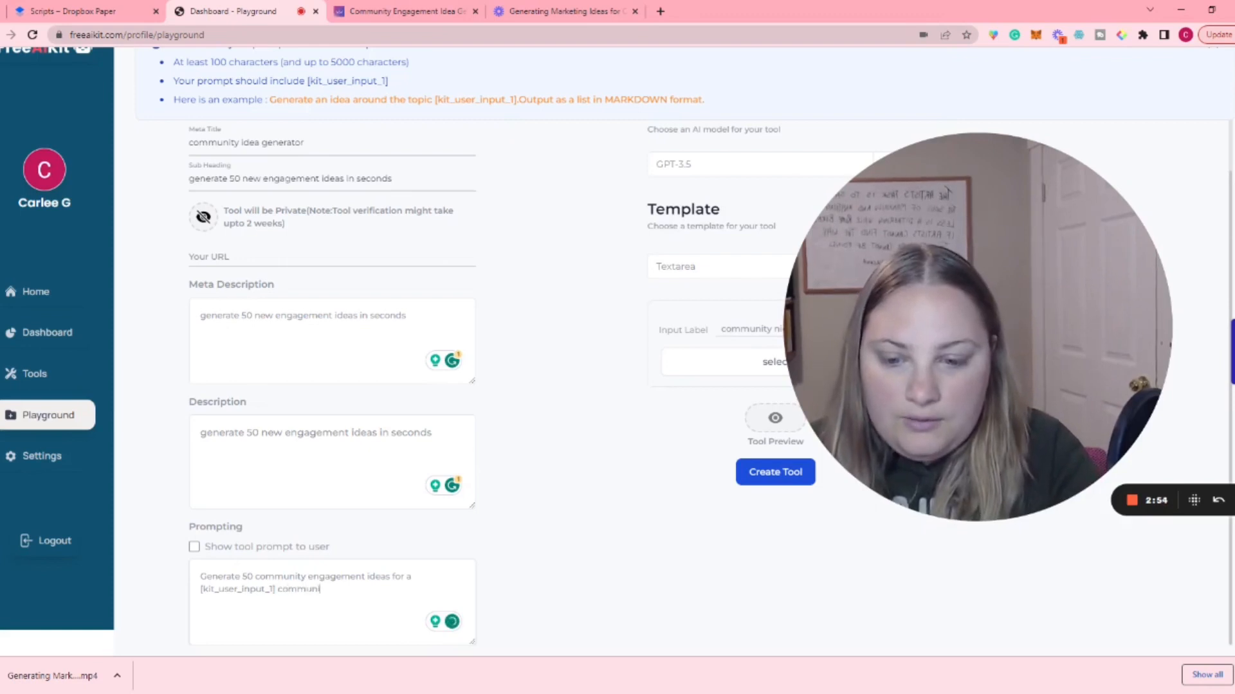
type("ty")
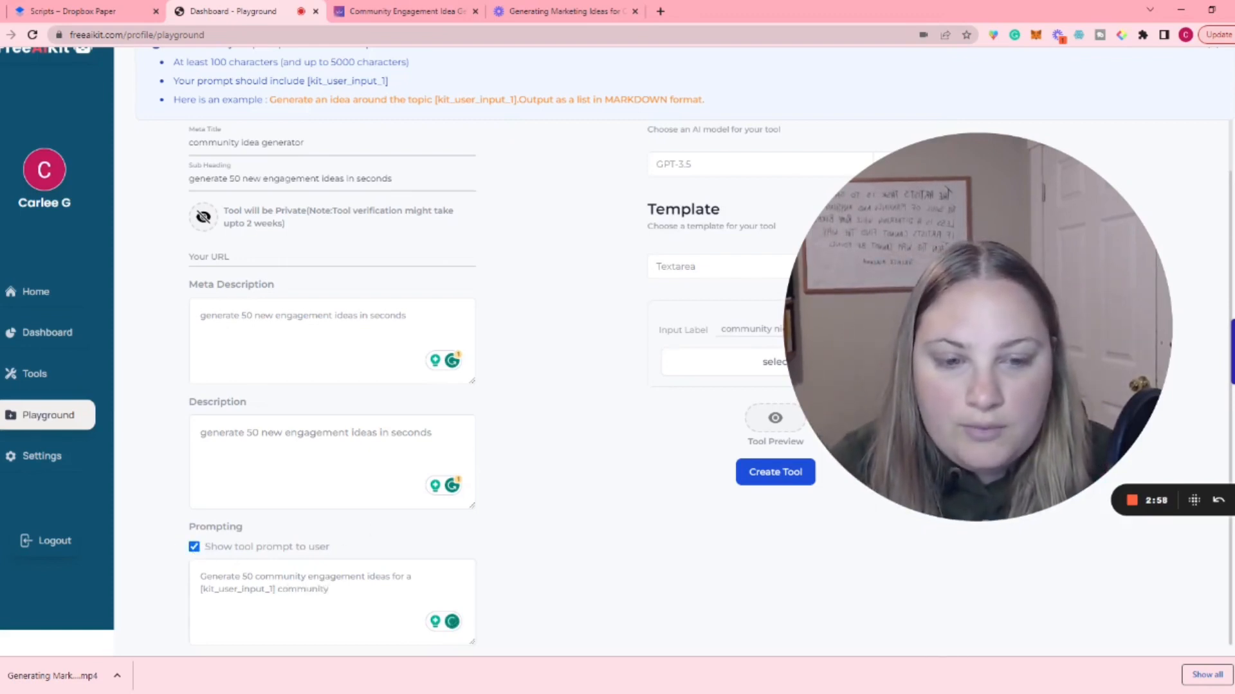
Step: Select the "community niche:" text area as the tool's input and create the tool
left_click_drag(847, 383, 243, 286)
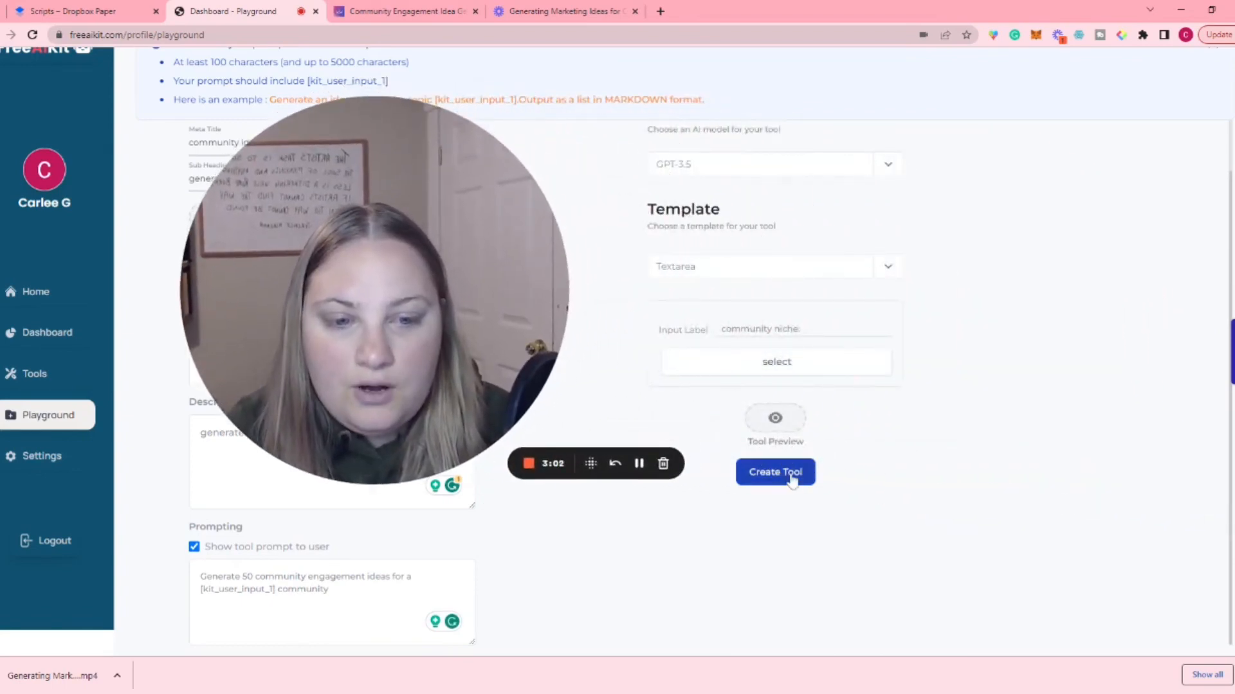
left_click(808, 371)
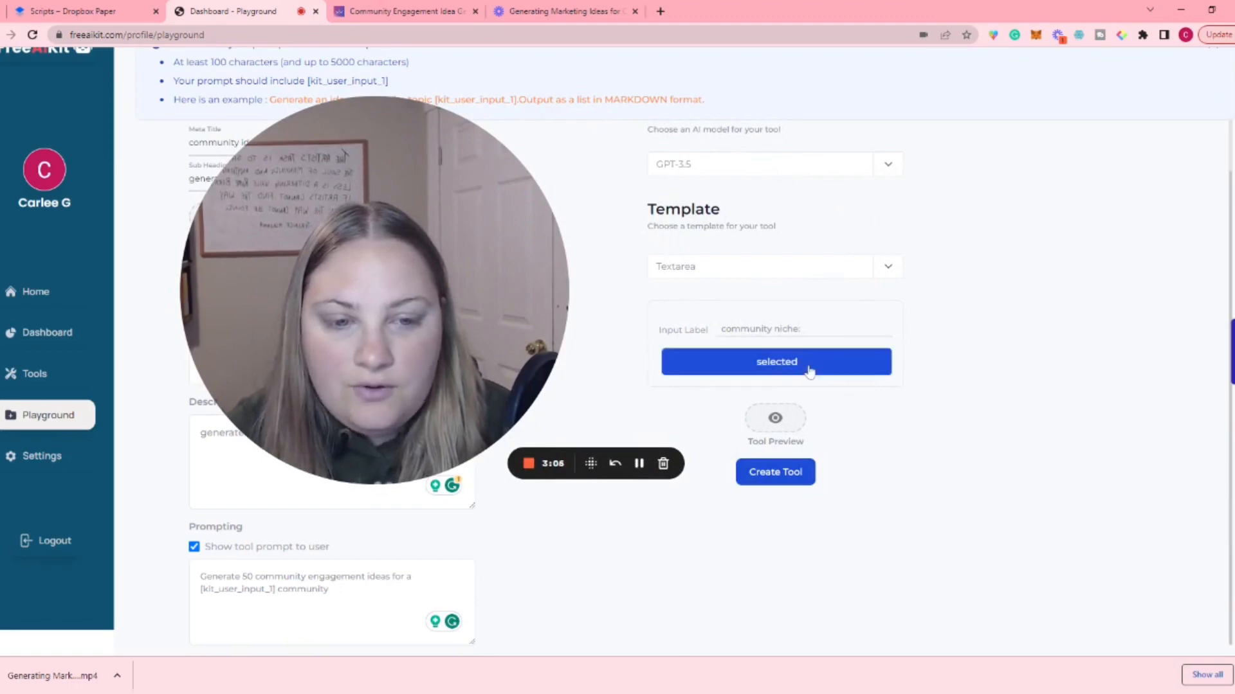
left_click(789, 481)
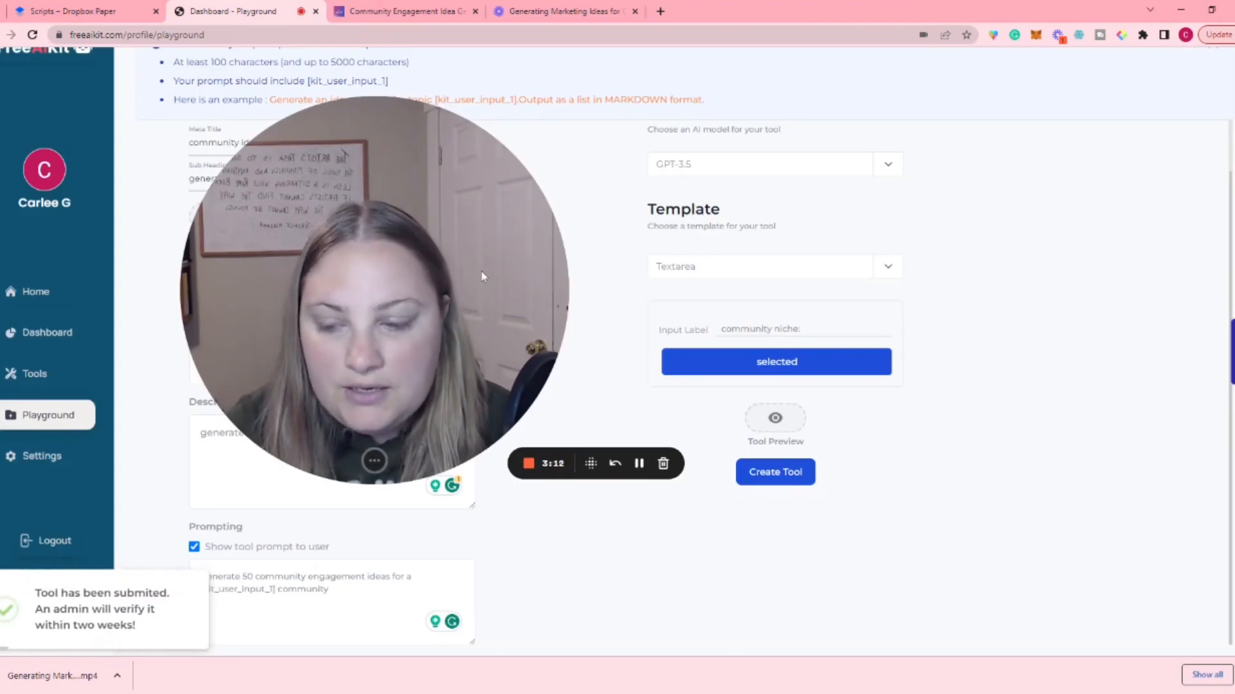
Step: Open the existing Community Engagement Idea tool from the dashboard's list of created tools and activate its Community Niche field
left_click_drag(484, 277, 1081, 259)
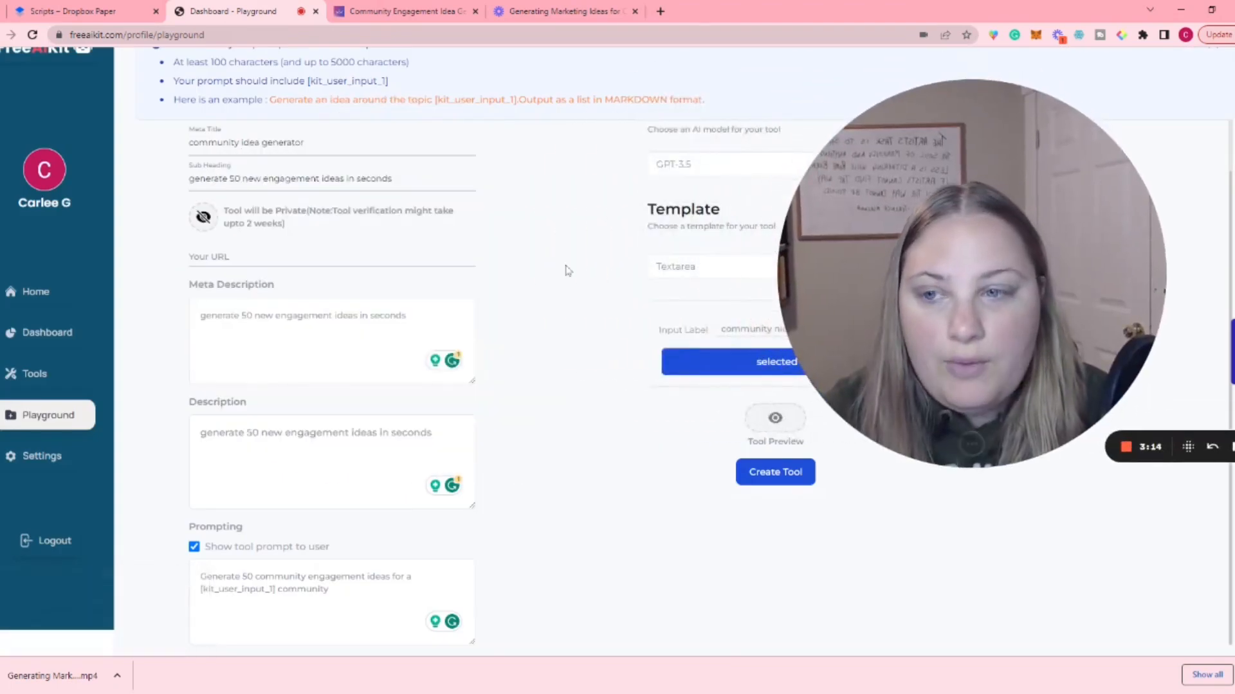
left_click(40, 333)
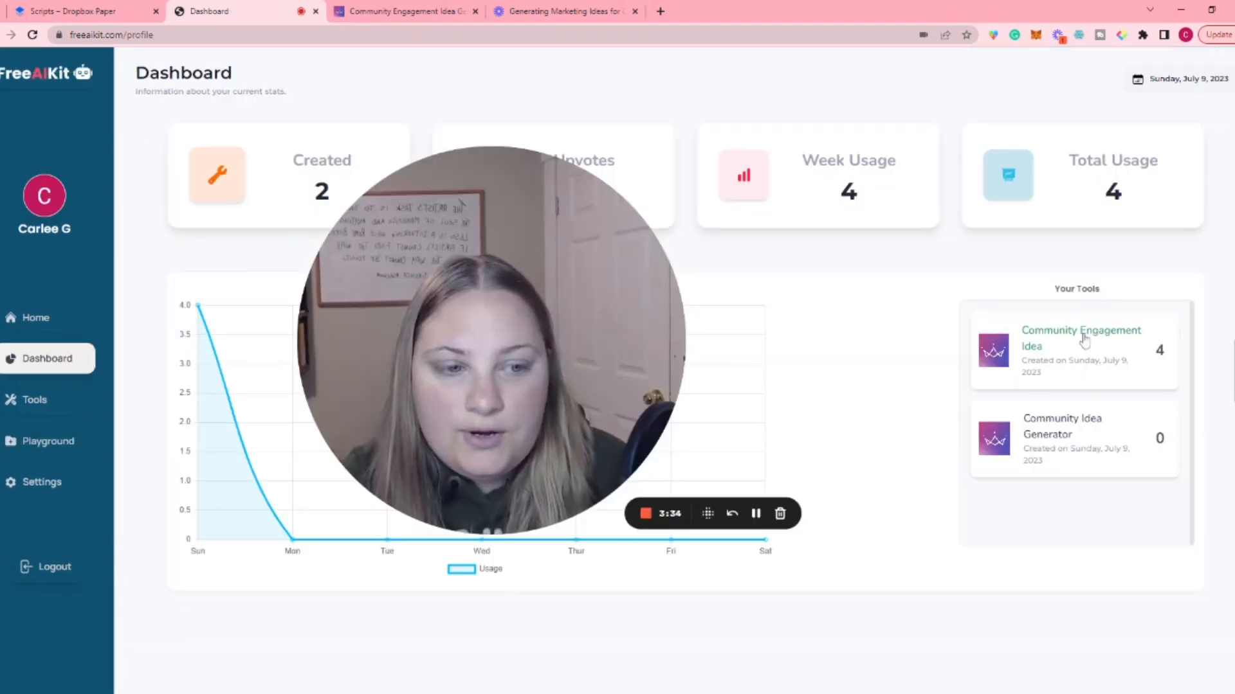
left_click(1084, 340)
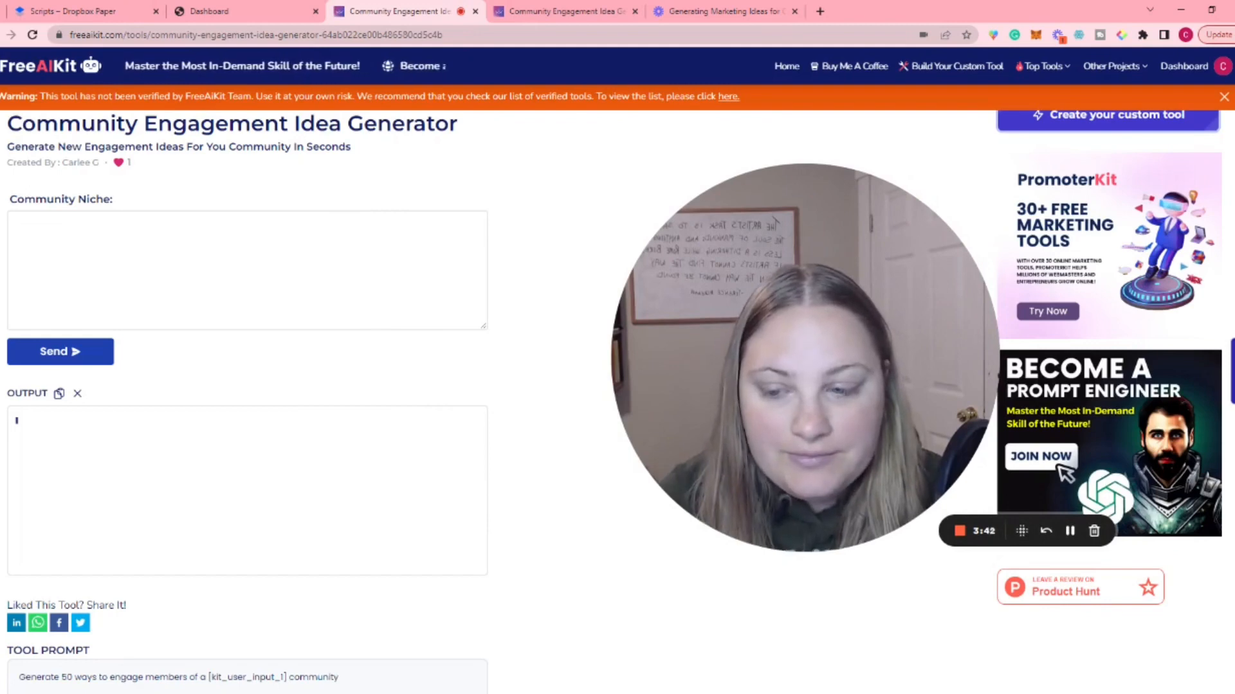
left_click(128, 247)
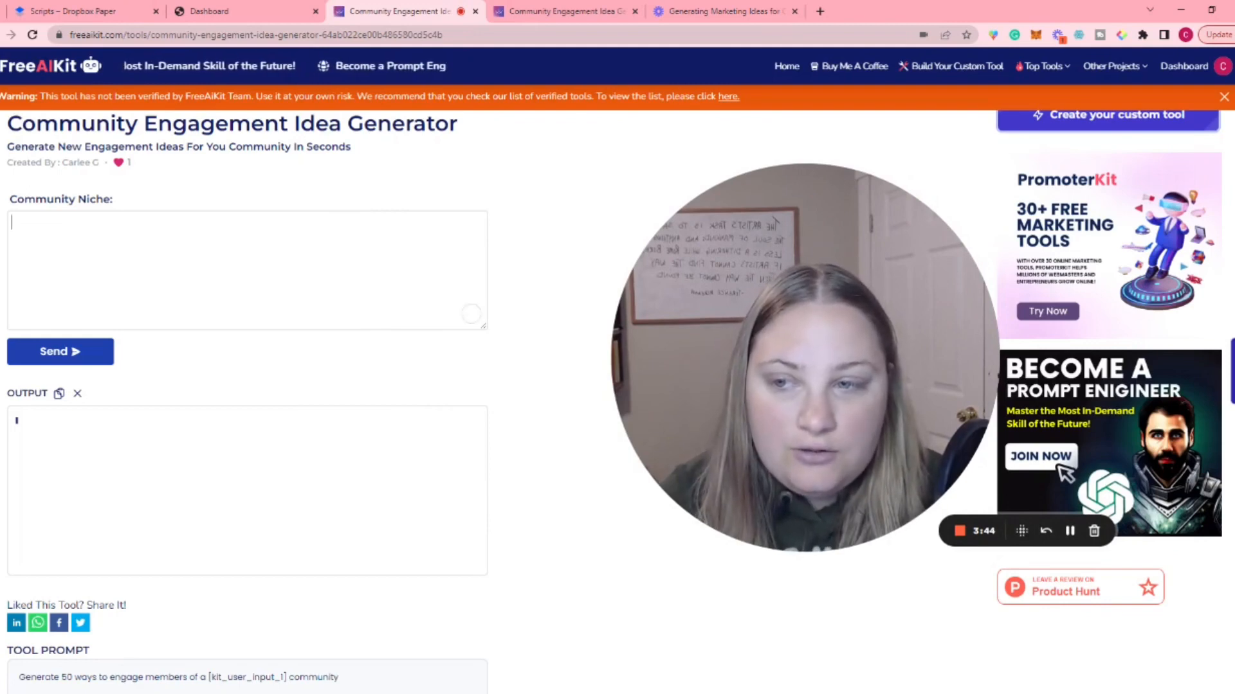